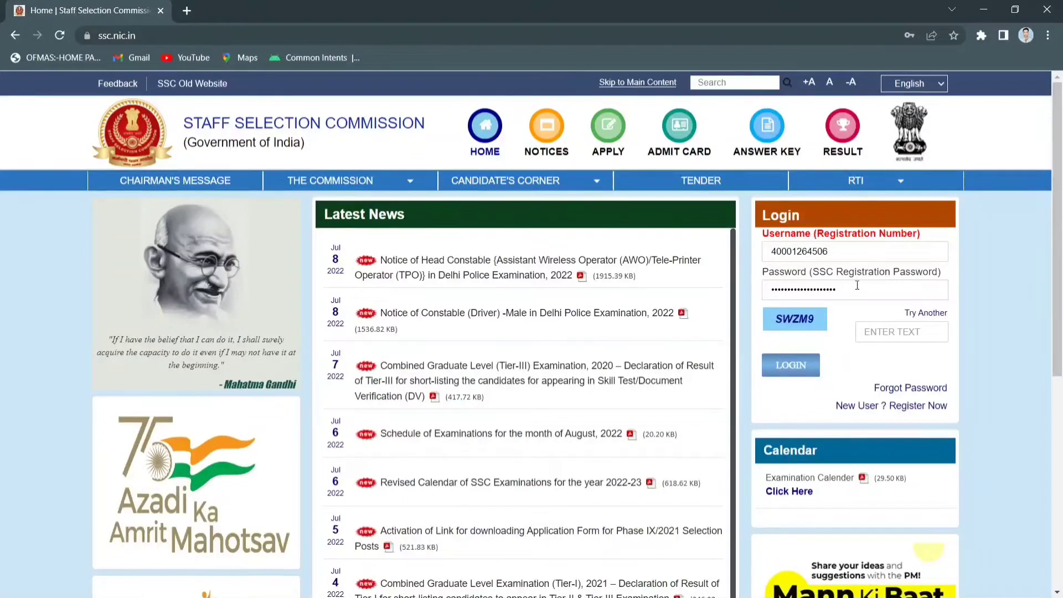
Select the registration number entered in the login box's Username field
double_click(869, 256)
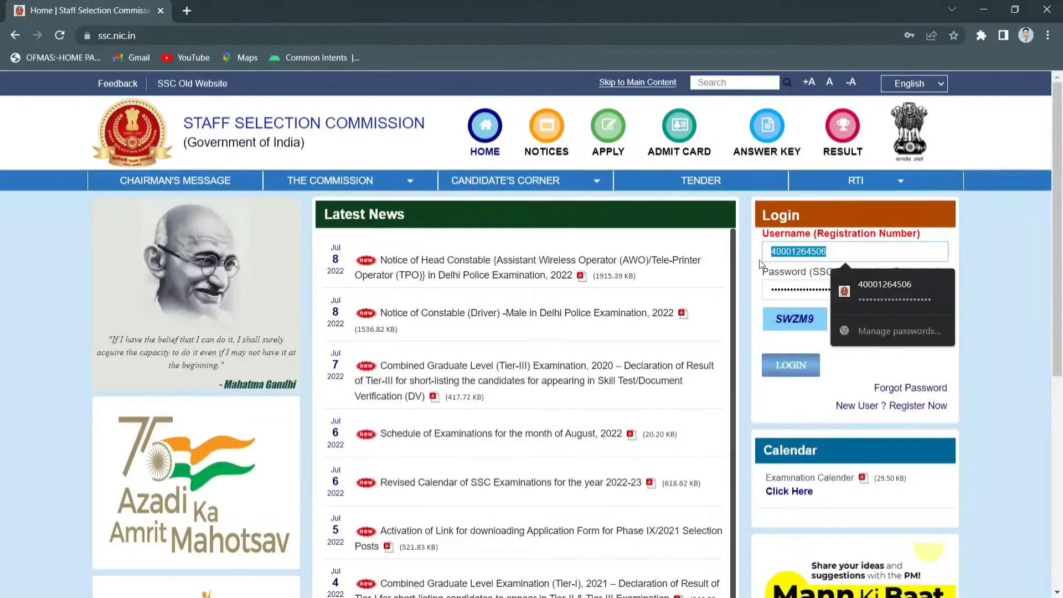
Open and dismiss the Forgot Password form, then go to the New User registration page
click(781, 283)
click(773, 348)
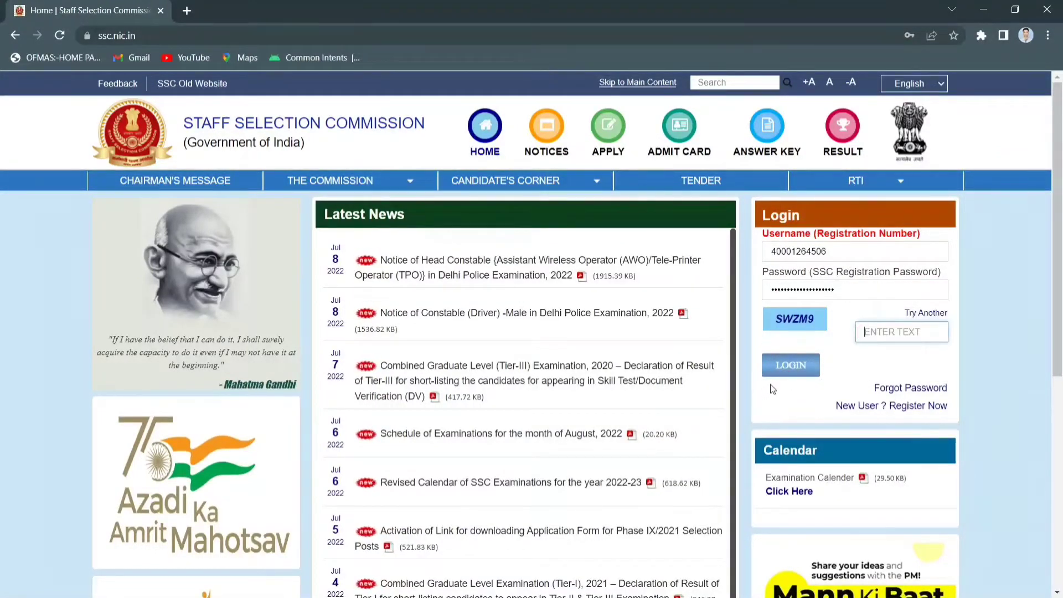
click(905, 390)
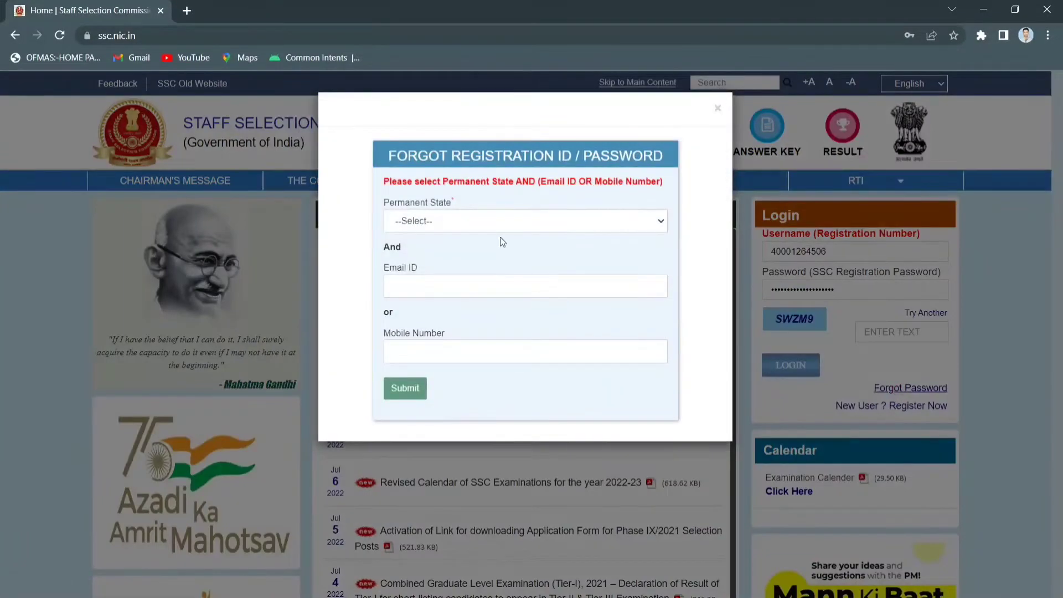
click(718, 110)
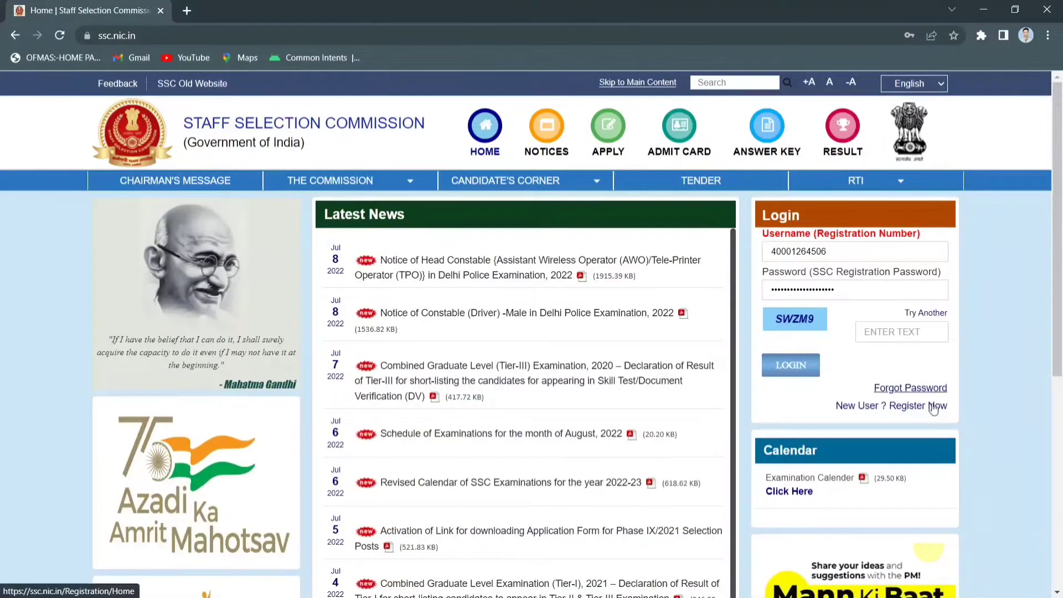
click(913, 407)
Answer No to having Aadhaar and choose Driving License as the ID type
scroll(548, 316, down, 3)
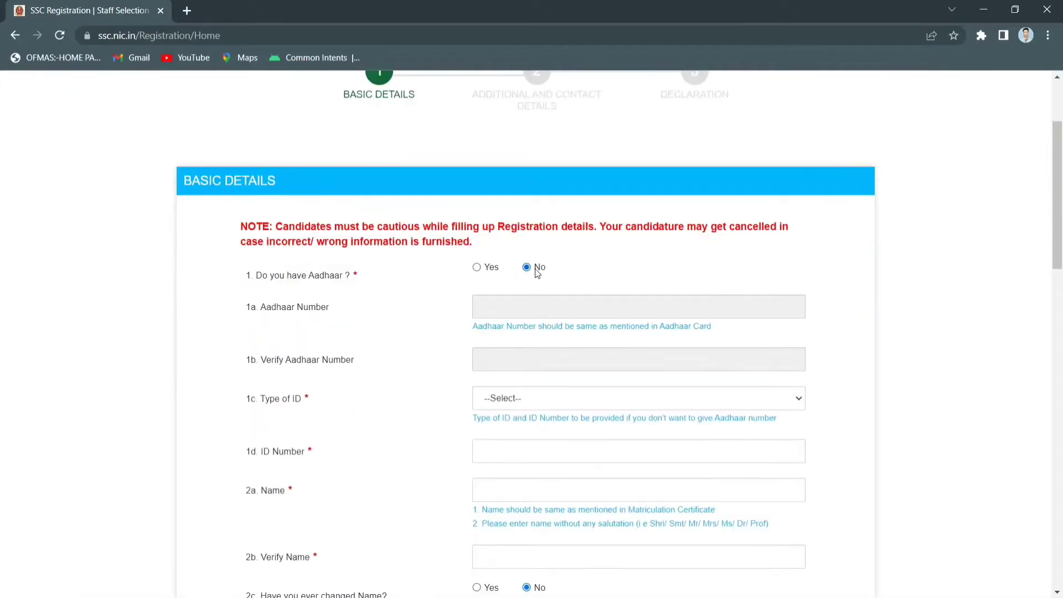
scroll(509, 232, down, 1)
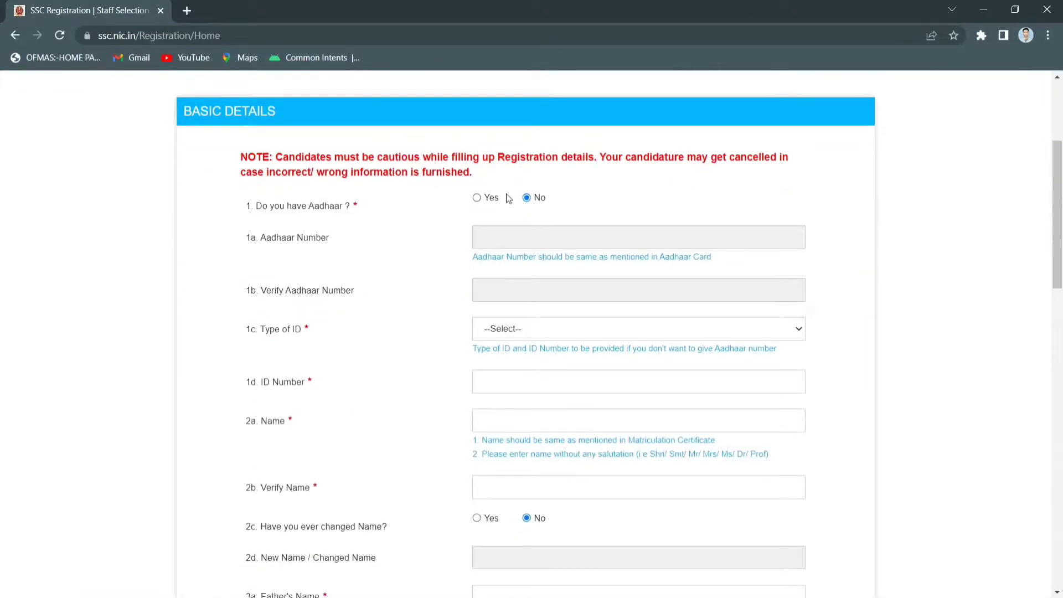
click(478, 198)
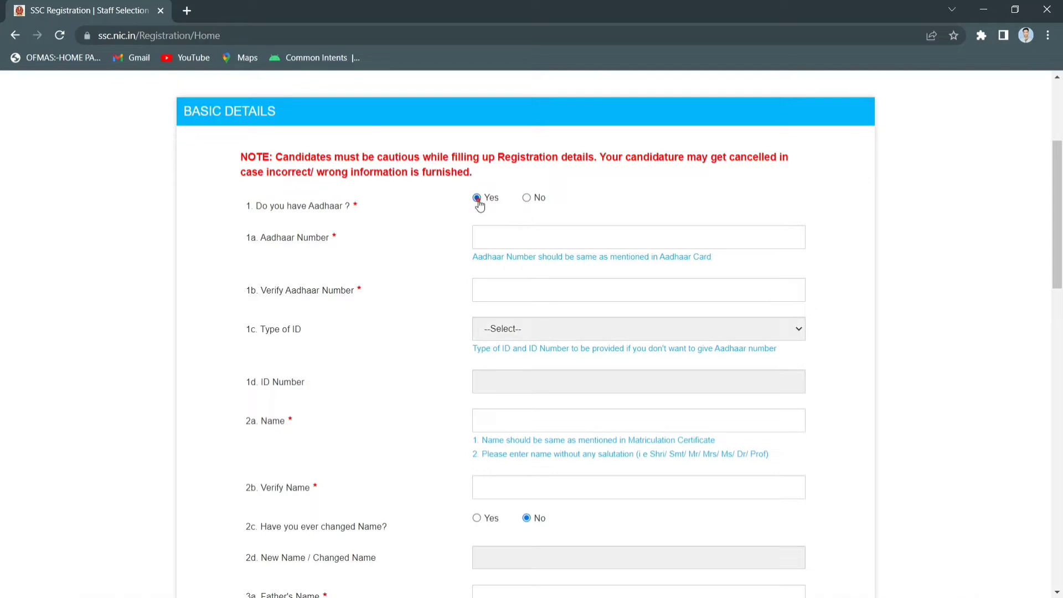
click(549, 236)
click(543, 291)
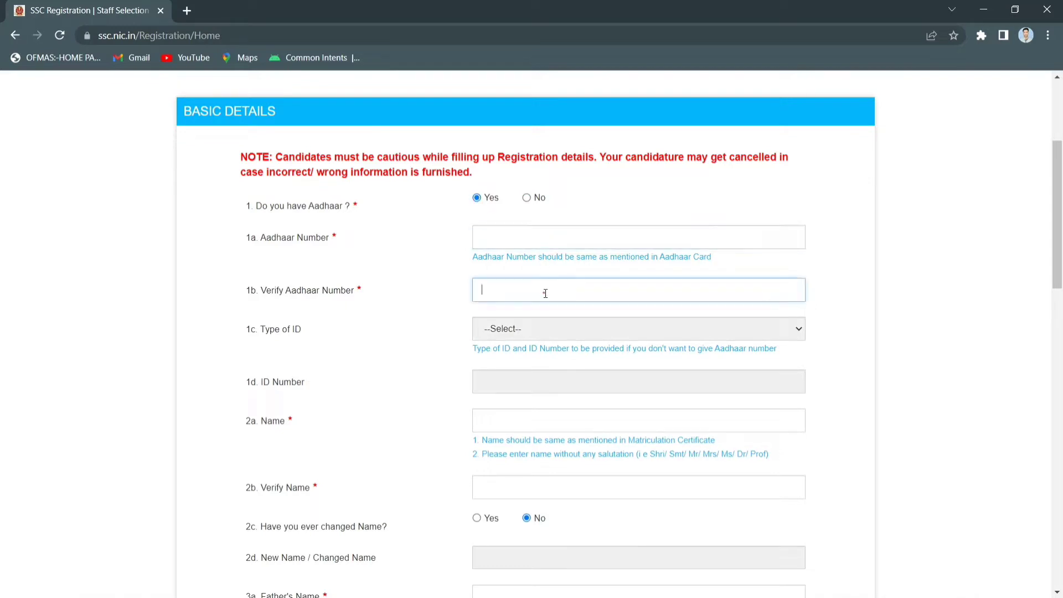
click(522, 333)
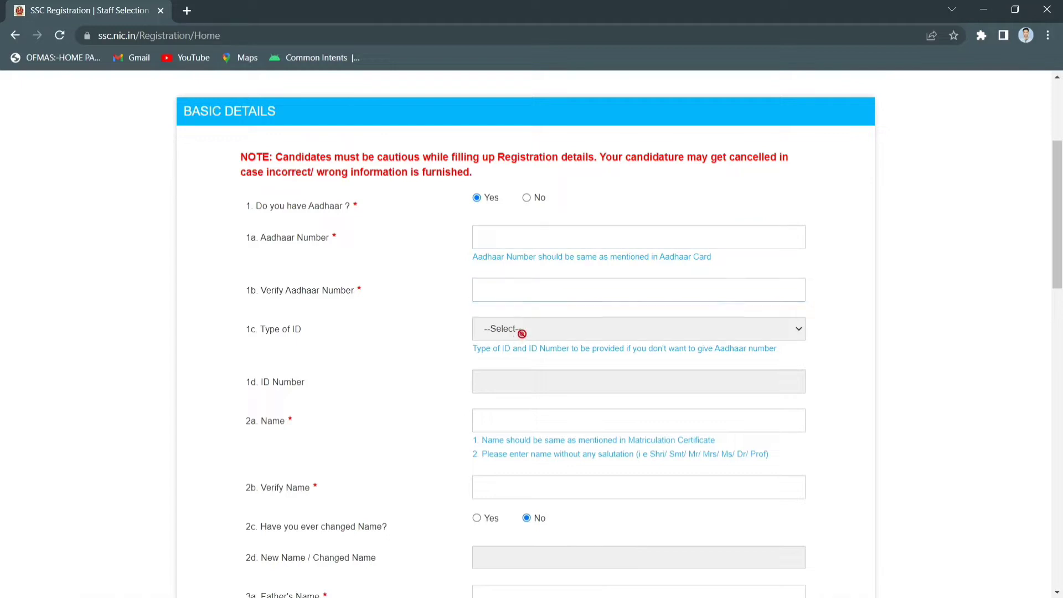
click(530, 197)
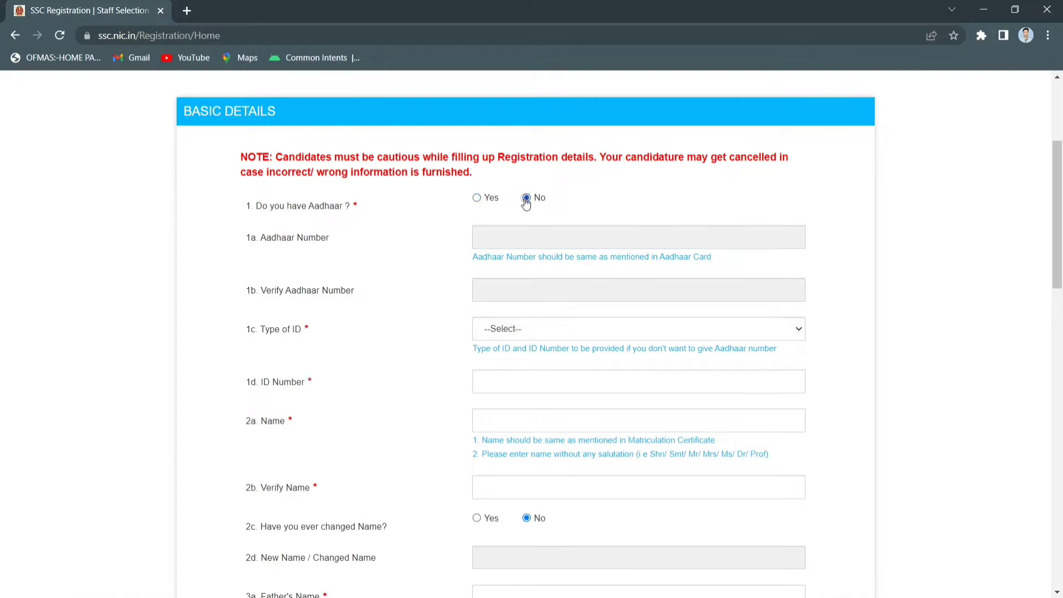
click(533, 334)
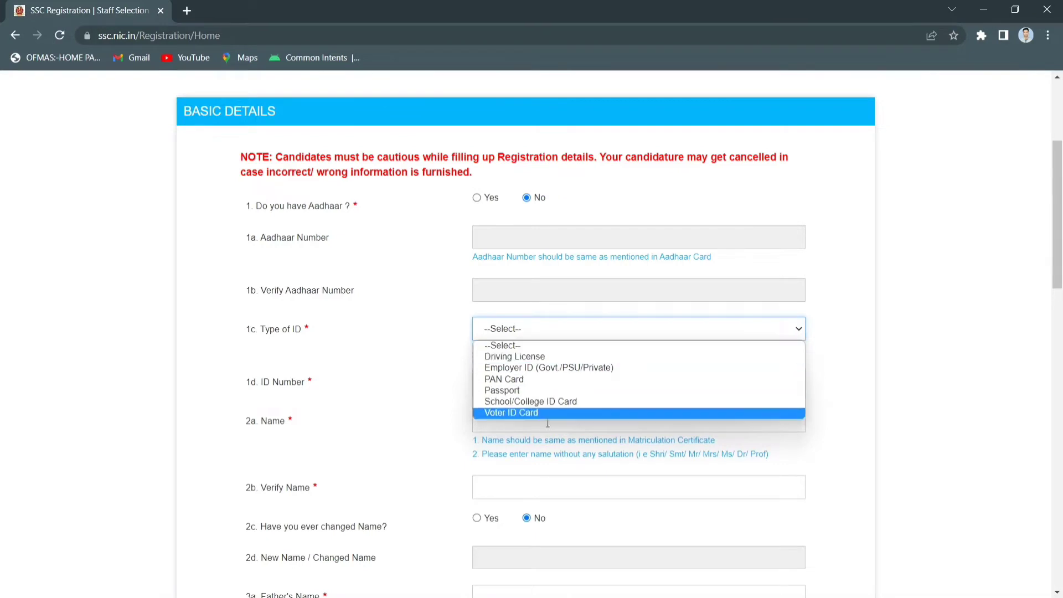
click(520, 357)
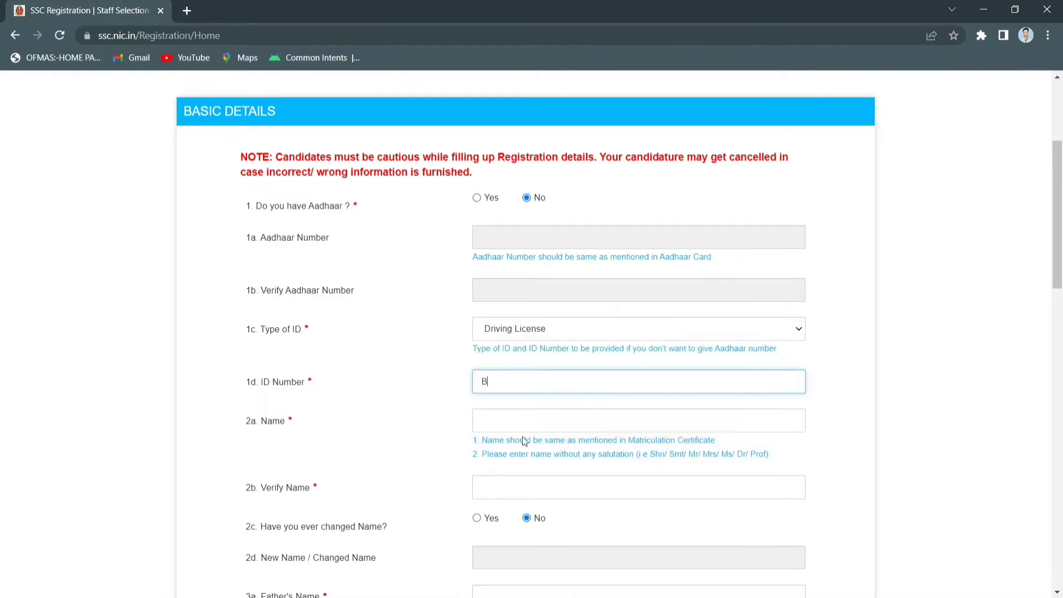
Enter the driving licence number and the candidate's name, then its verification
click(513, 417)
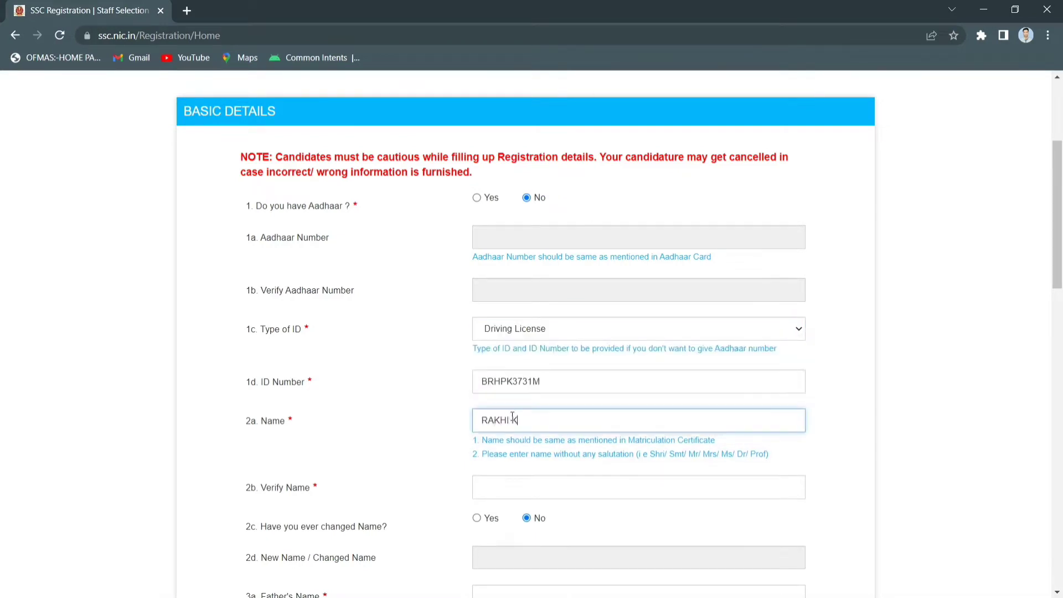
click(499, 488)
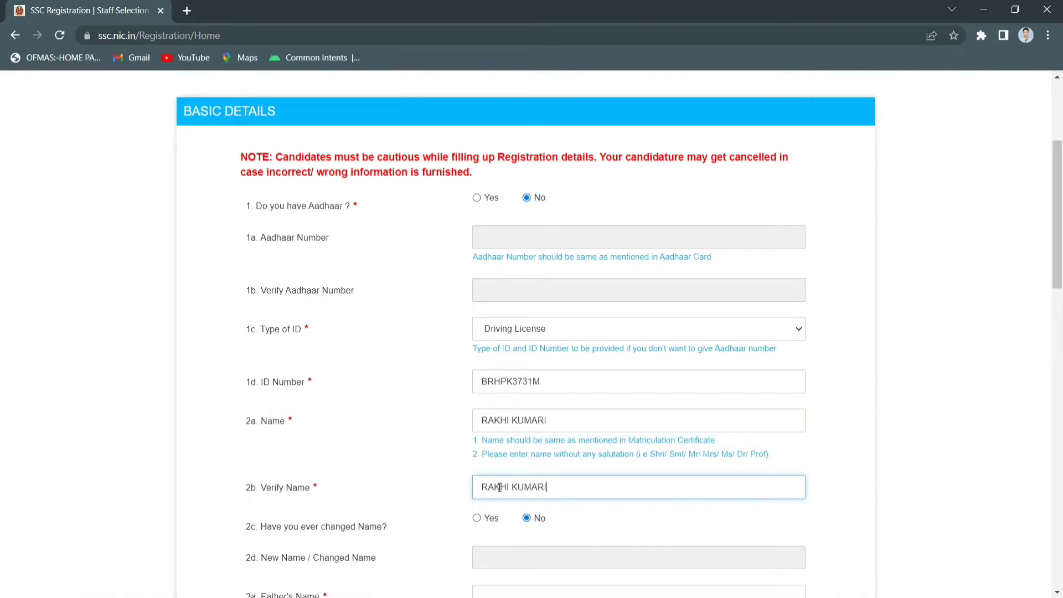
scroll(520, 412, down, 3)
click(520, 413)
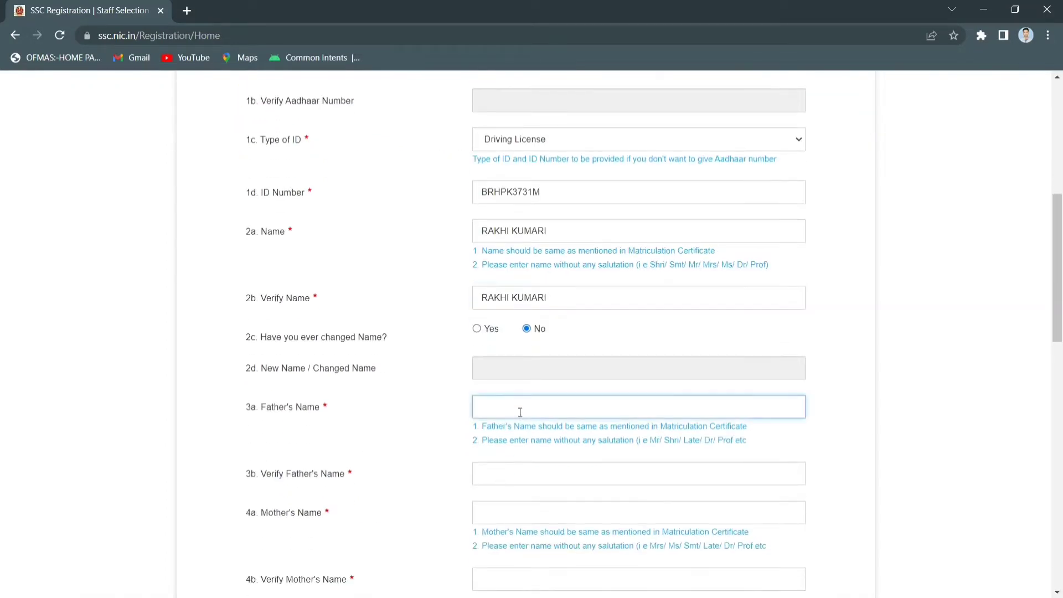
Enter the father's and mother's names, each with its verification field
text(SAMPLE NAME)
click(510, 475)
text(SAMPLE NA)
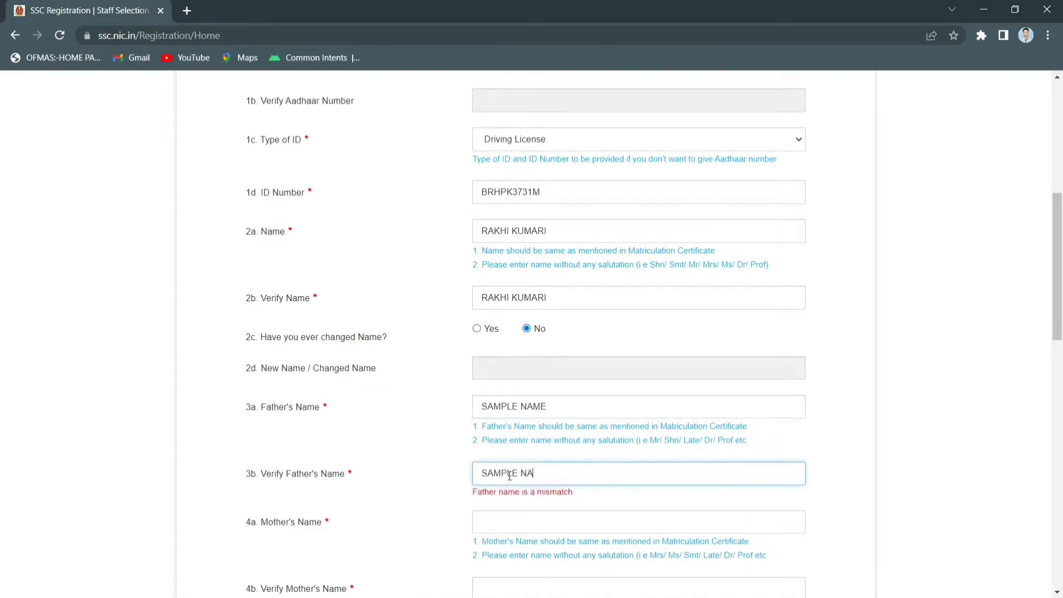
text(ME)
scroll(550, 365, down, 3)
click(553, 368)
text(MOTHER)
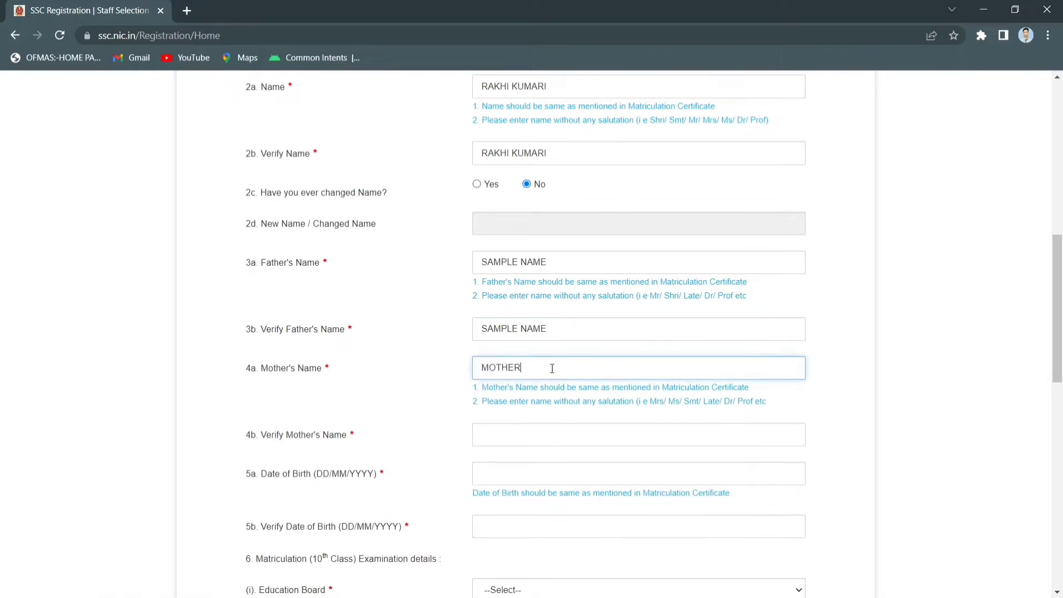
text( NAME)
scroll(554, 348, down, 2)
click(556, 324)
text(MO)
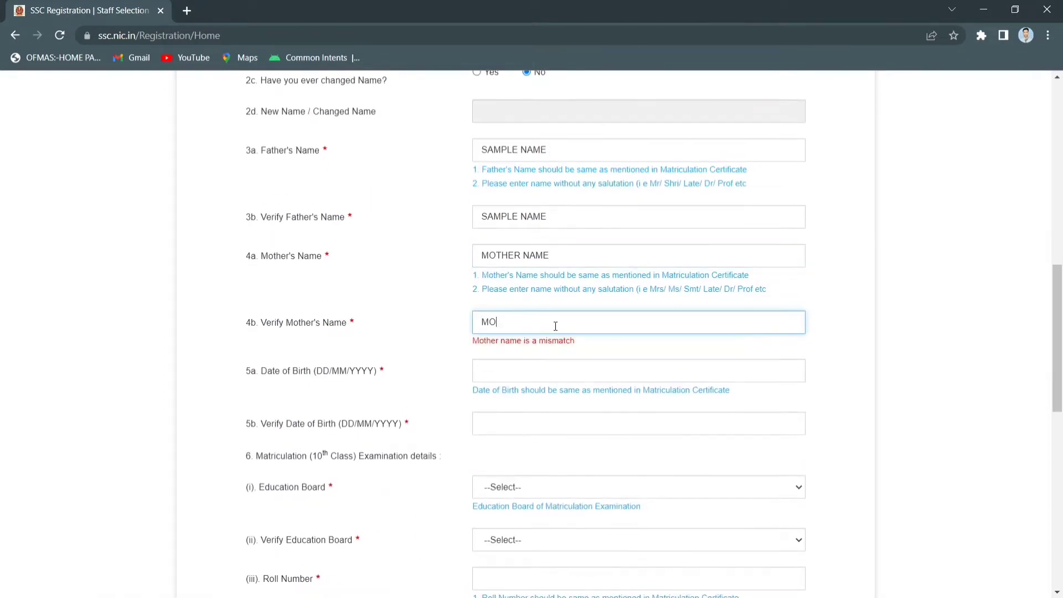
text(THER NAME)
scroll(555, 324, down, 1)
click(554, 314)
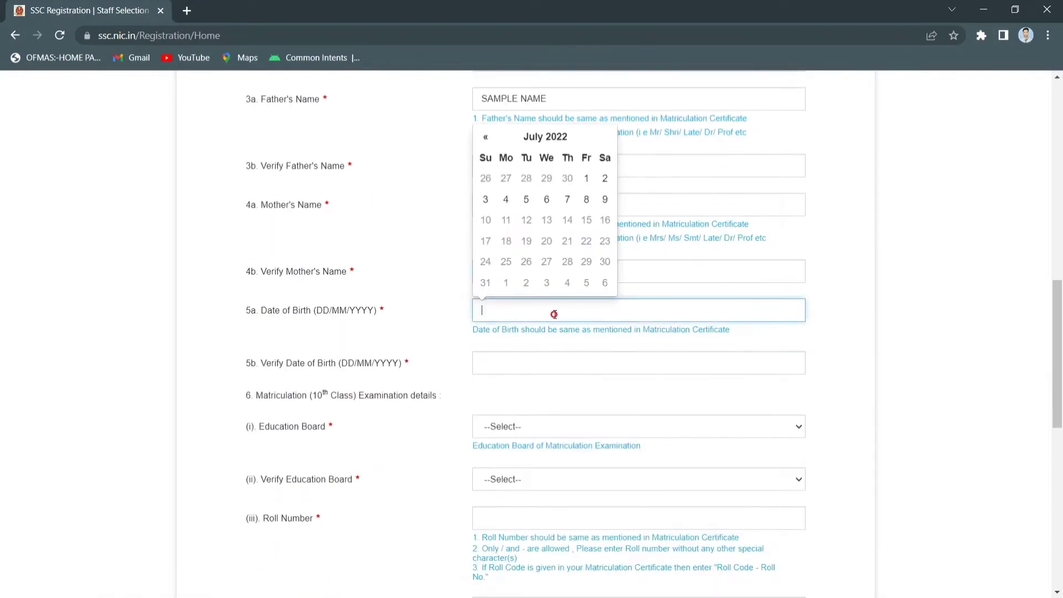
click(587, 243)
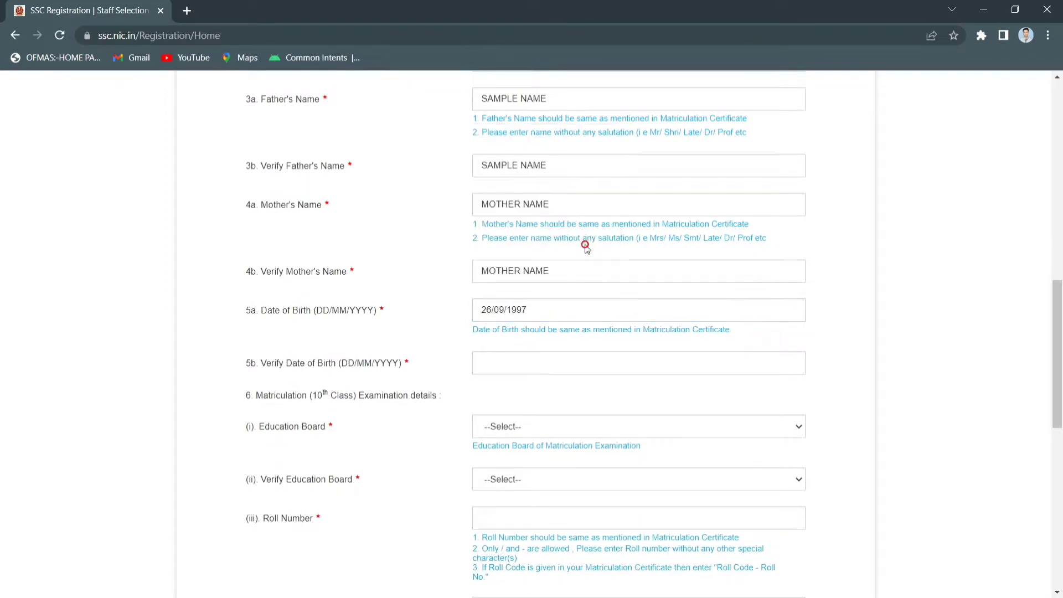
click(544, 367)
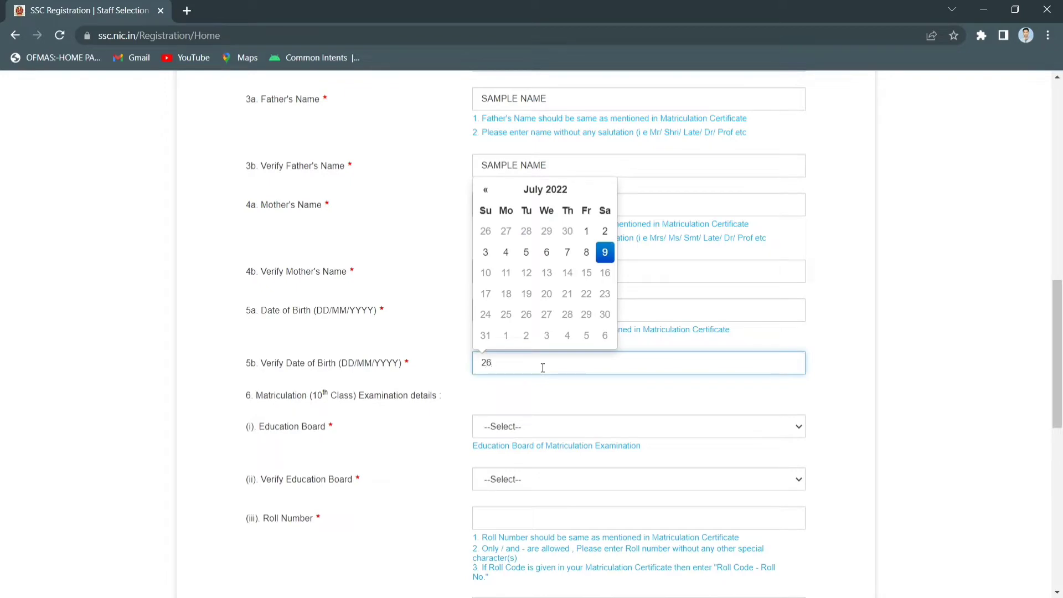
click(525, 427)
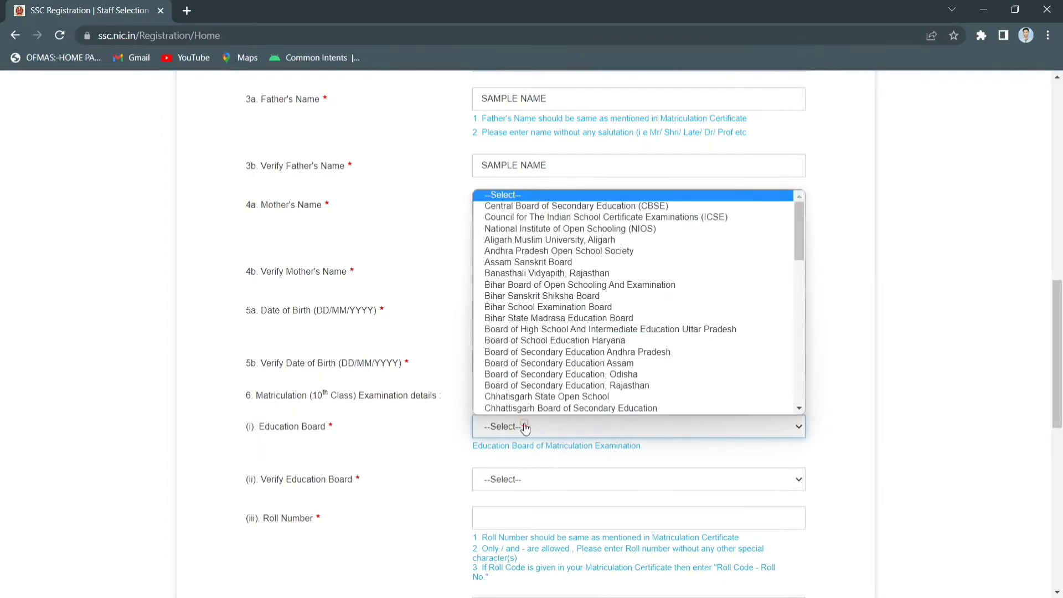
click(576, 205)
scroll(564, 386, down, 2)
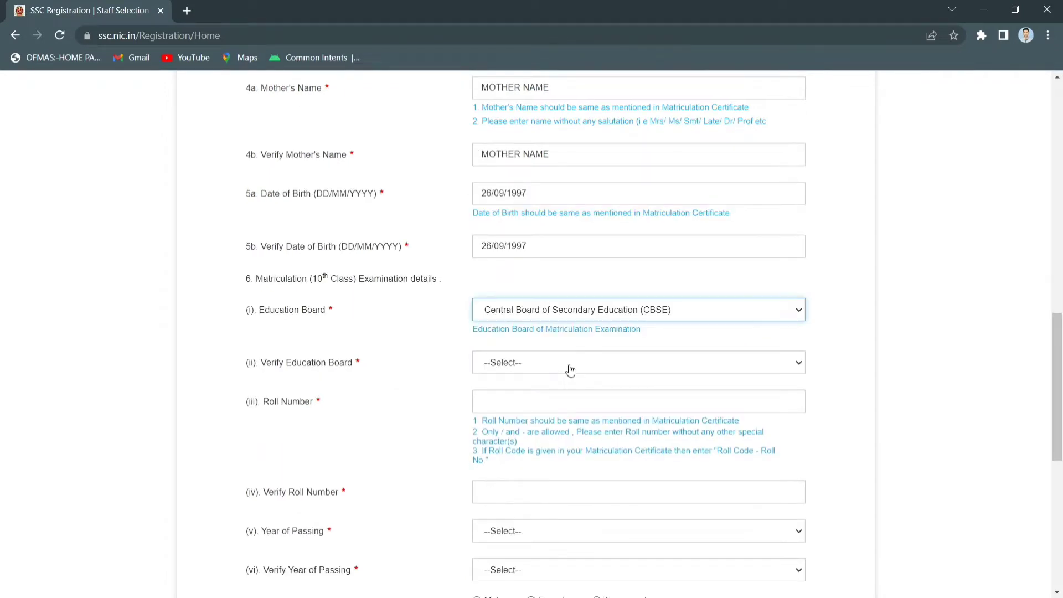
click(570, 365)
click(570, 390)
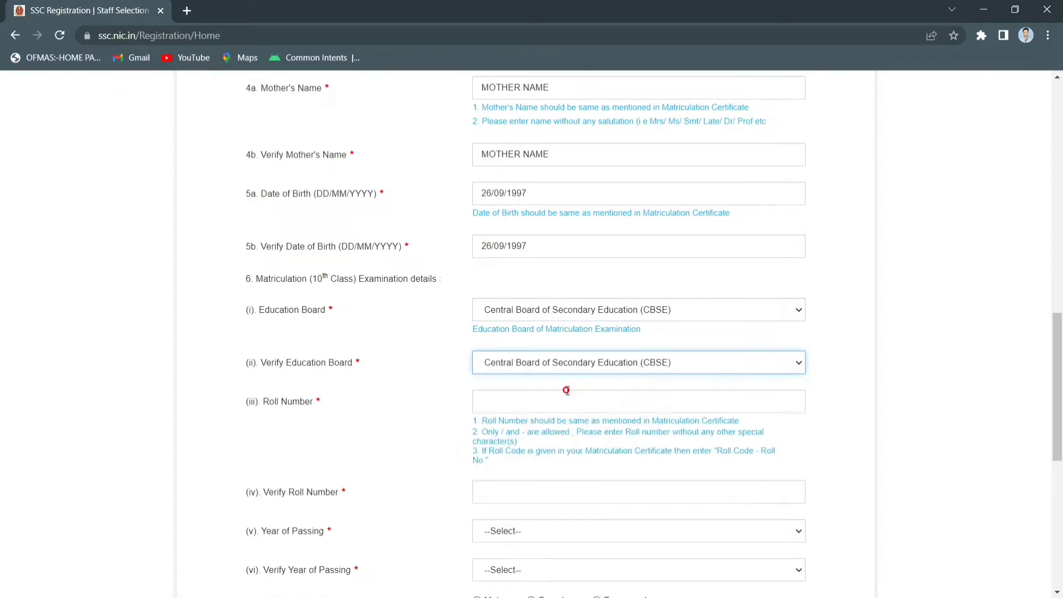
scroll(567, 391, down, 3)
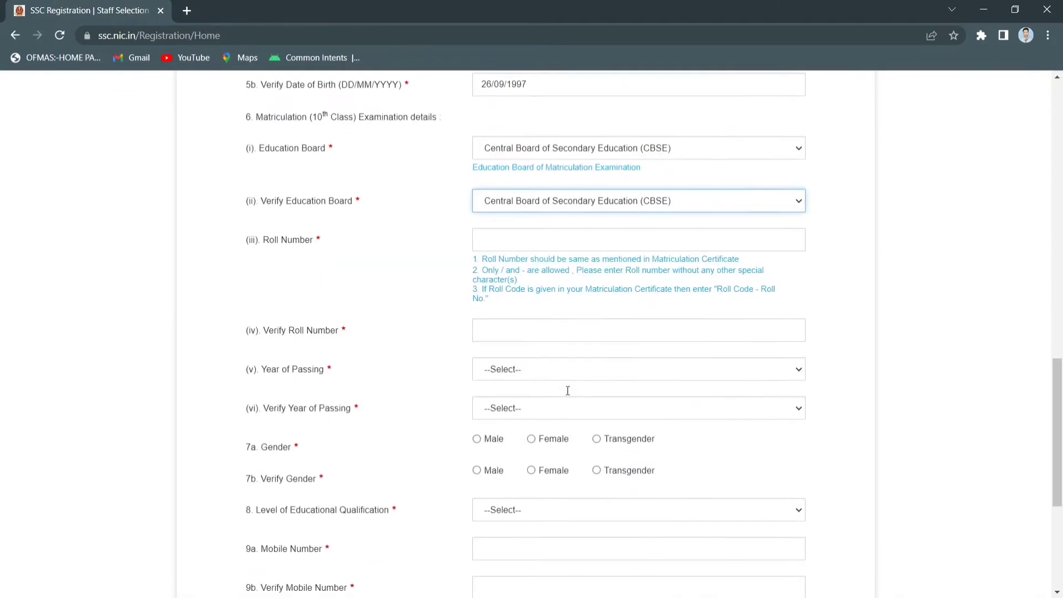
Enter the matriculation roll number and its verification
click(565, 239)
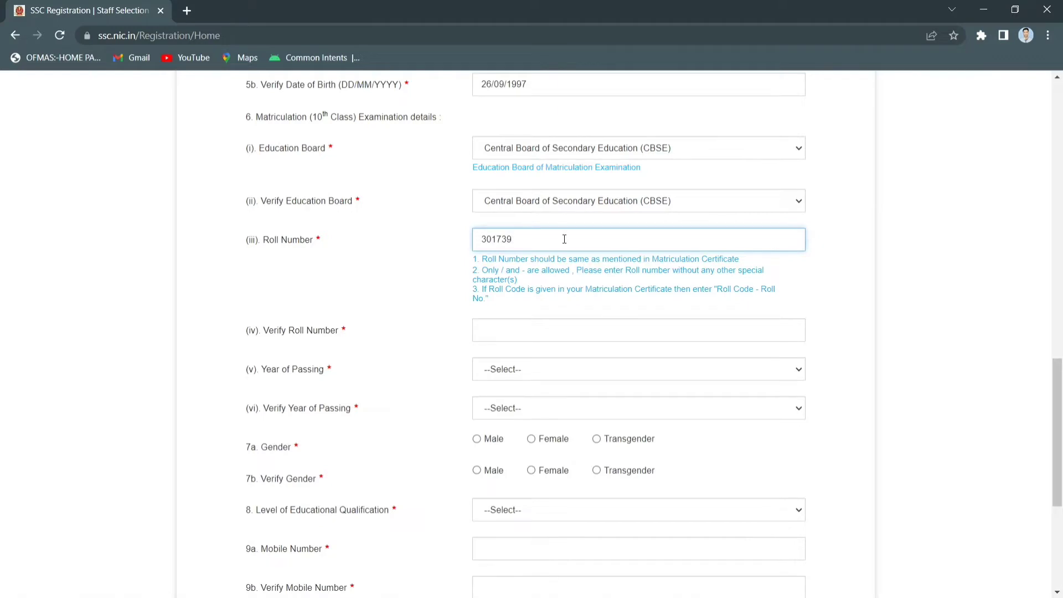
scroll(564, 239, down, 2)
click(539, 230)
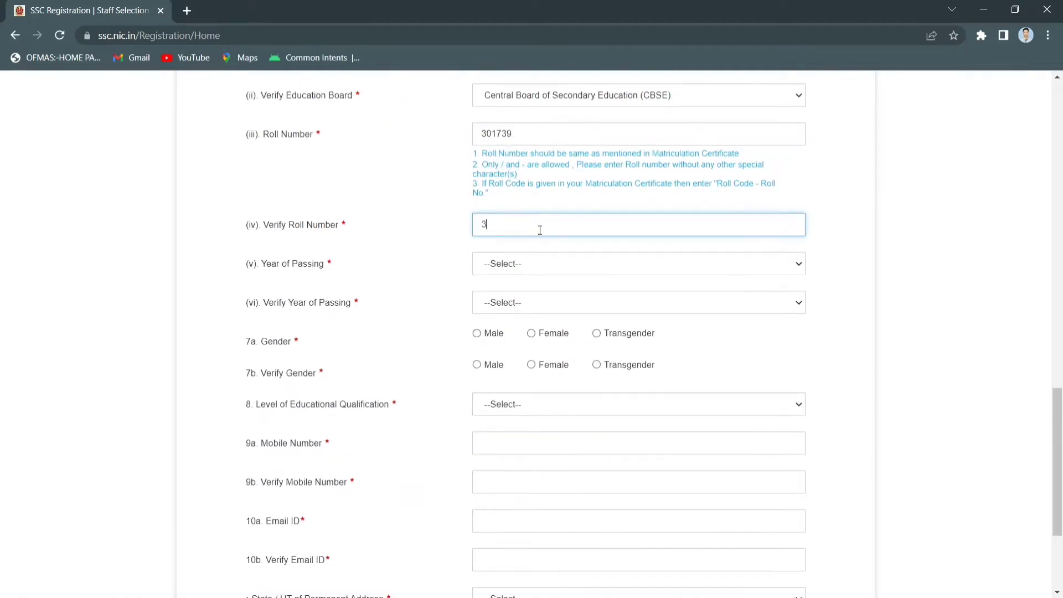
scroll(540, 230, down, 1)
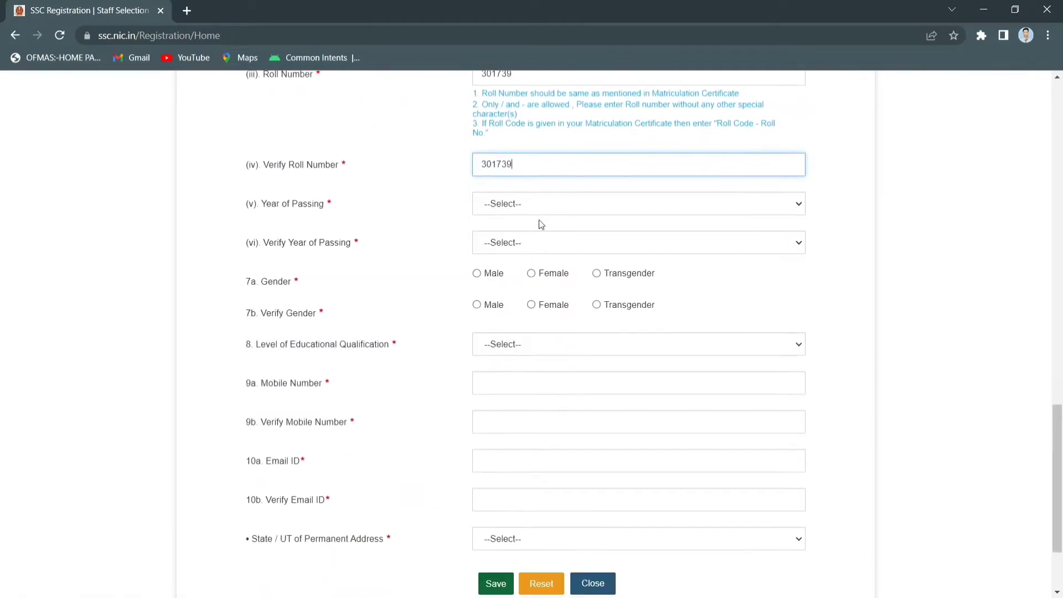
Set Year of Passing to 2014 and gender to Male, each verified
click(541, 203)
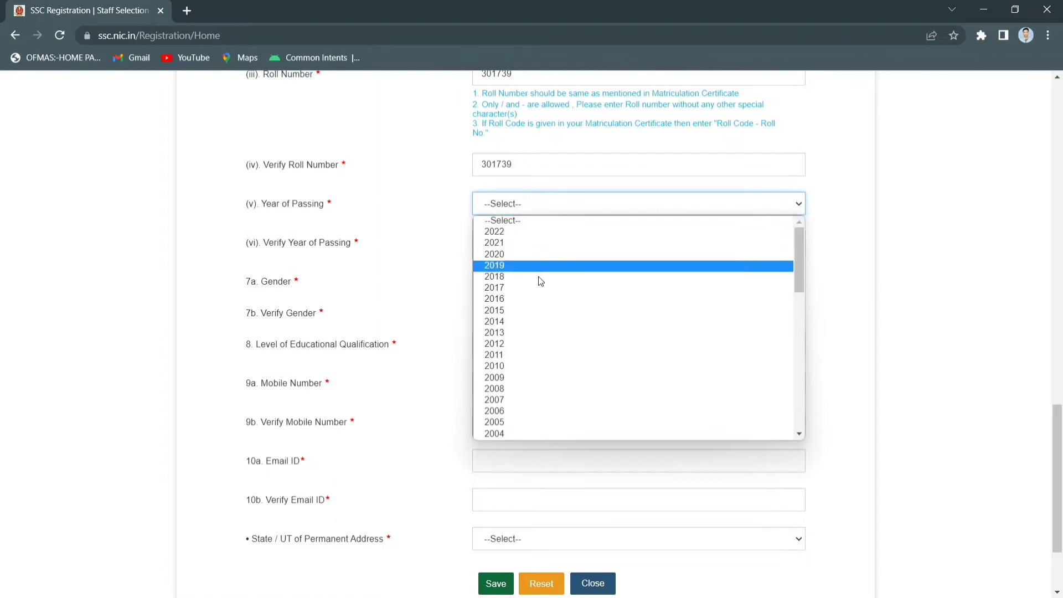
click(566, 321)
scroll(565, 321, down, 1)
click(557, 198)
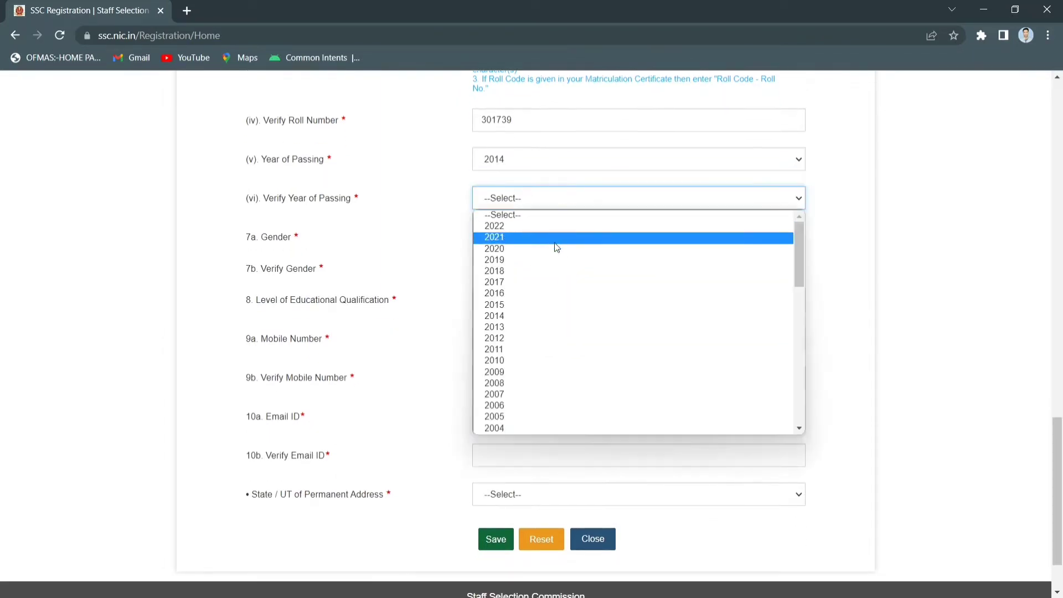
click(538, 313)
scroll(538, 312, down, 1)
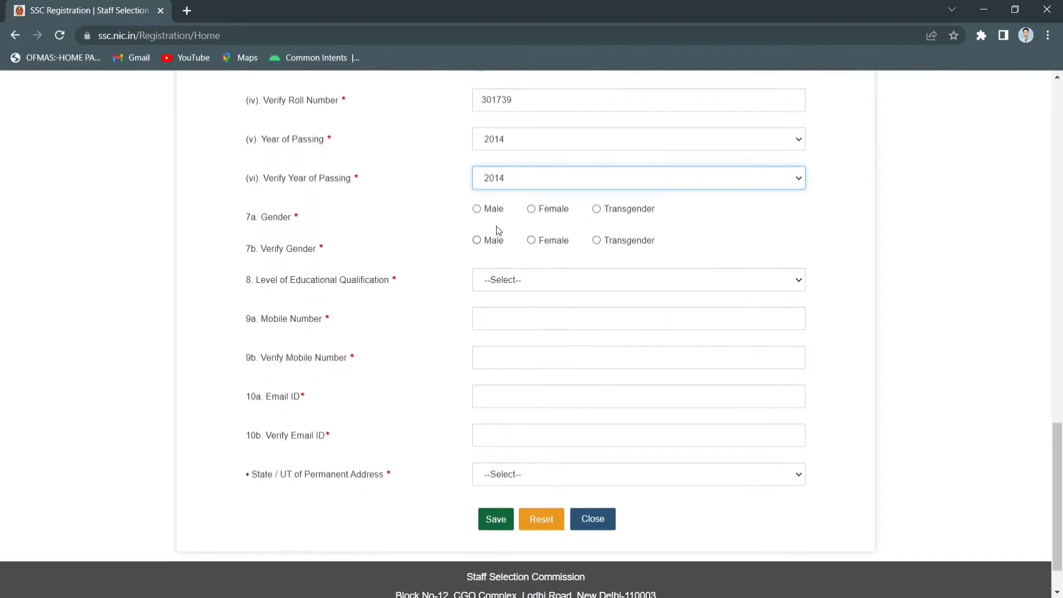
click(477, 209)
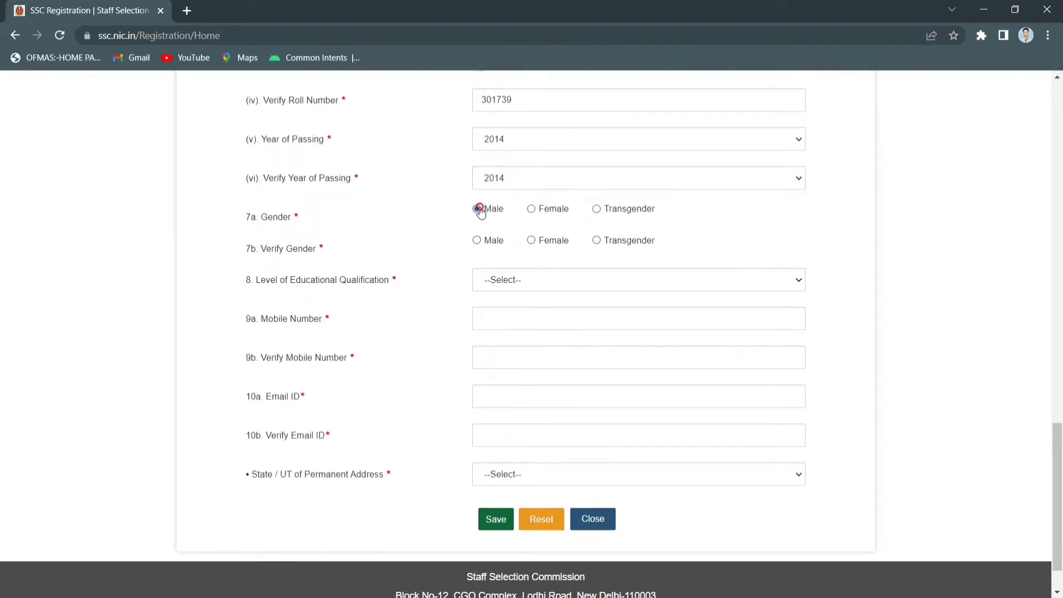
click(477, 241)
scroll(478, 244, down, 1)
Choose Graduation as qualification and enter the mobile number and its verification
click(499, 226)
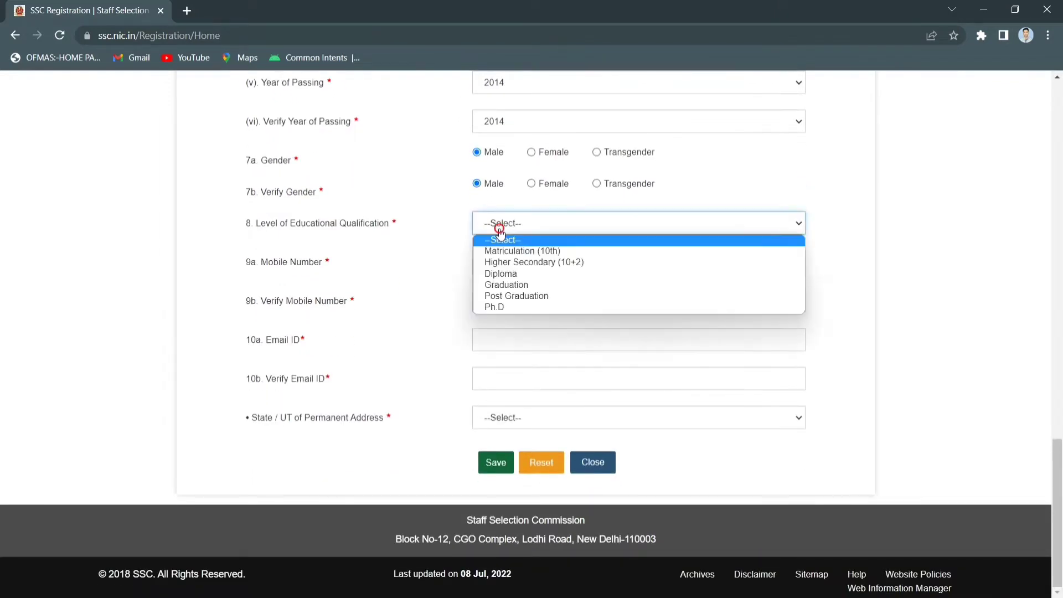
click(507, 283)
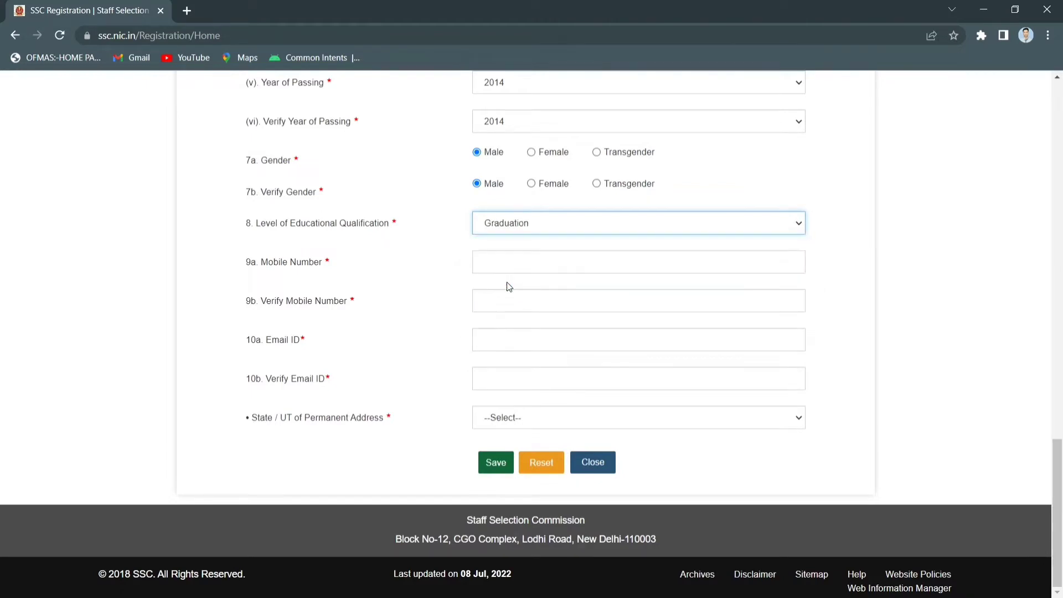
click(505, 265)
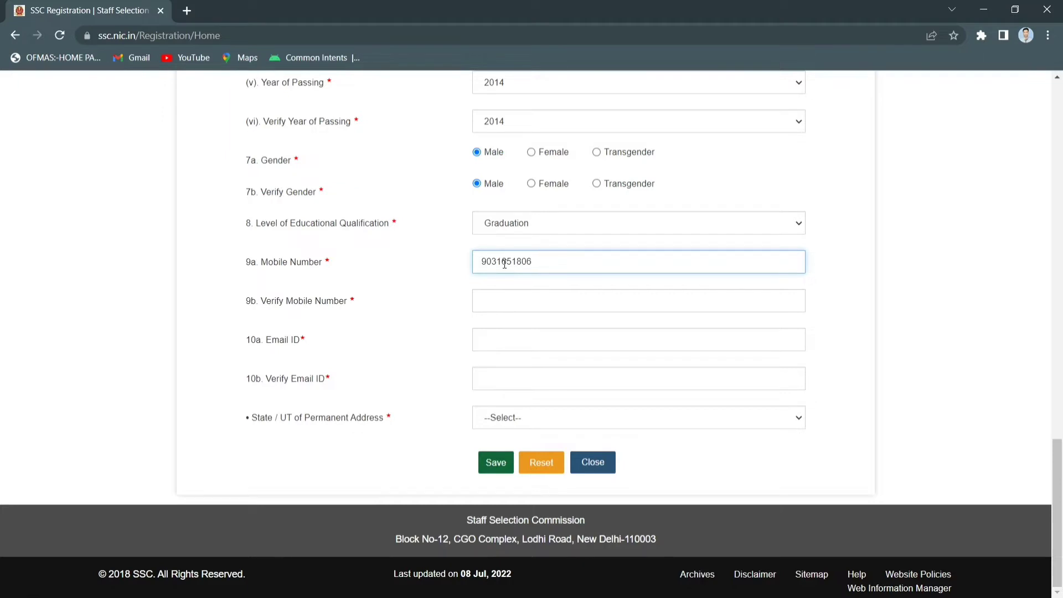
click(501, 301)
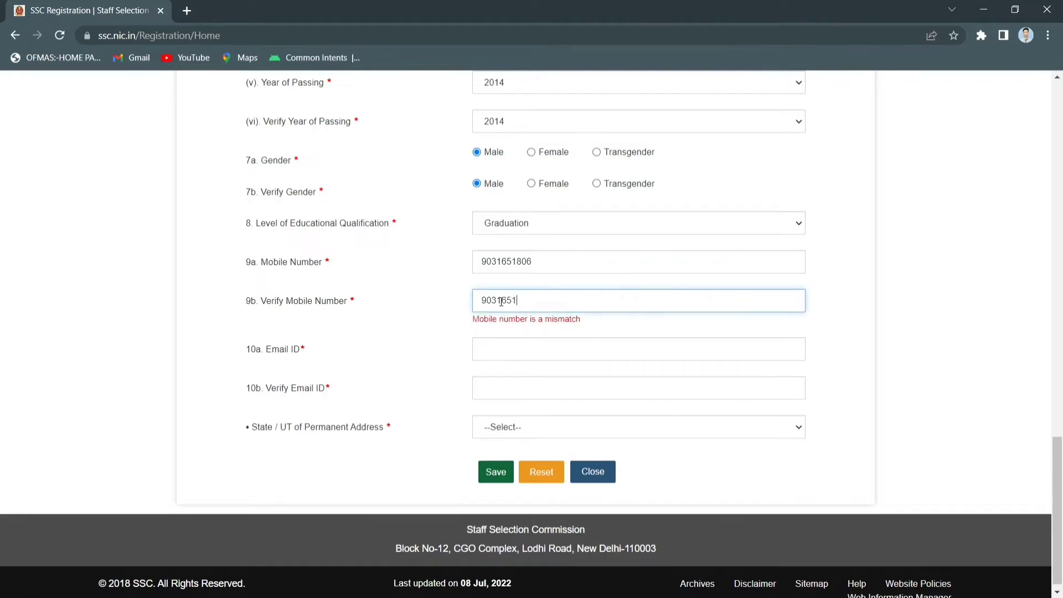
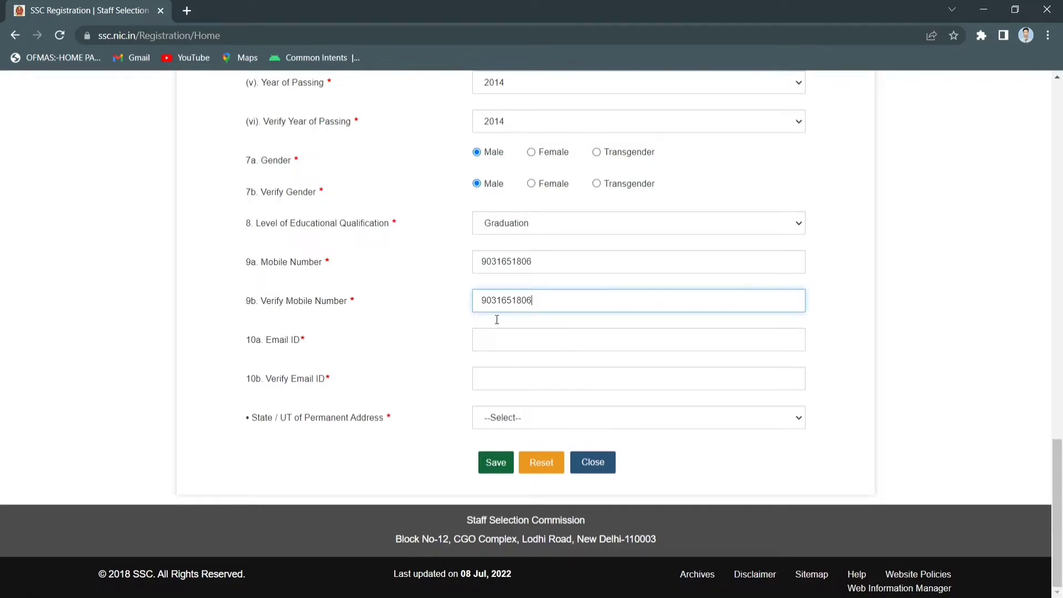
Enter and re-enter the e-mail address, and choose Jharkhand as the state
click(490, 339)
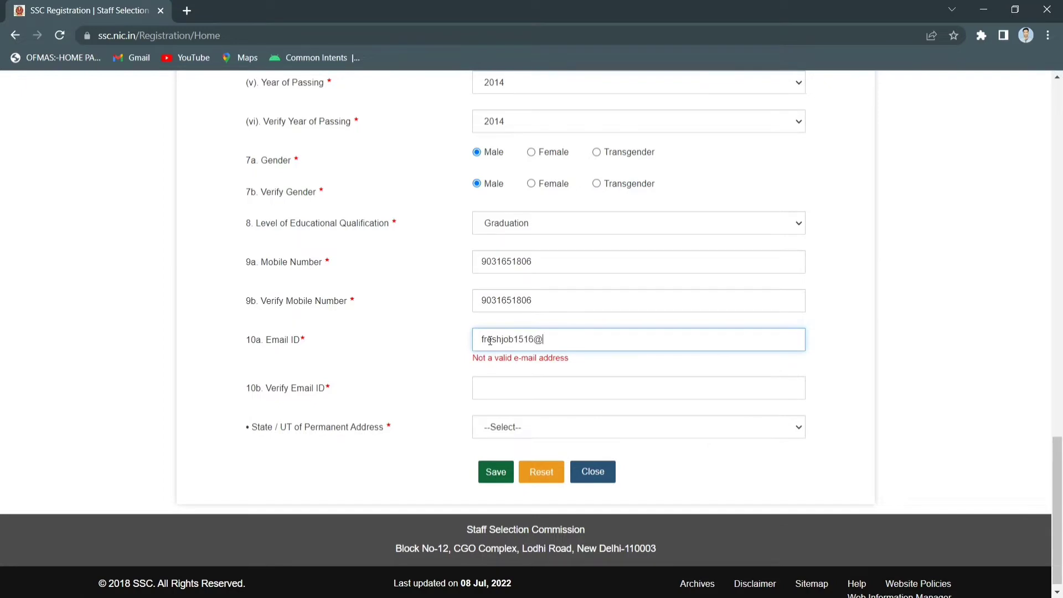
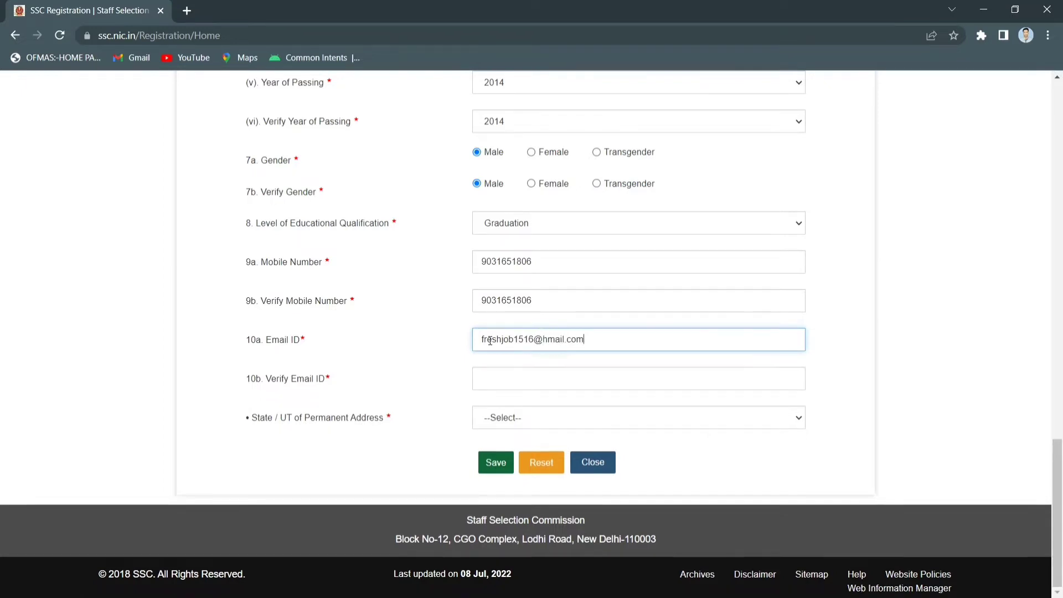
click(493, 387)
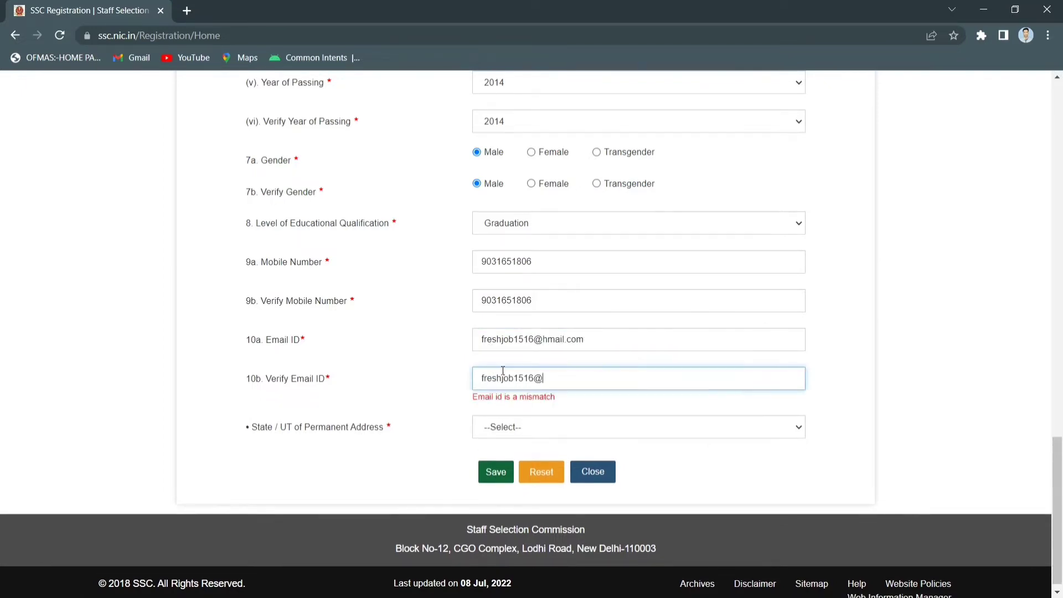
click(551, 427)
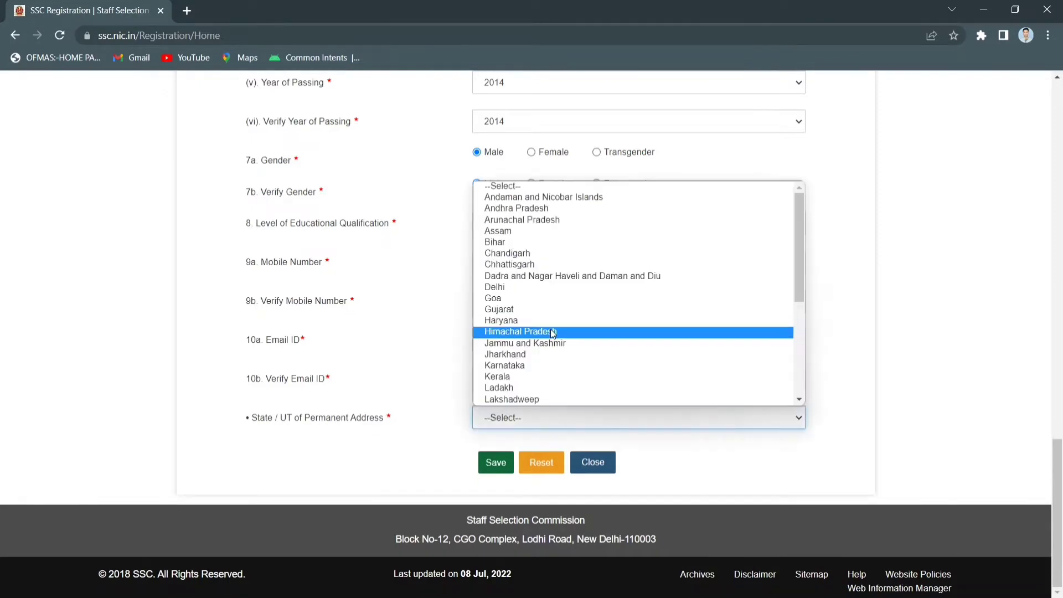
click(538, 357)
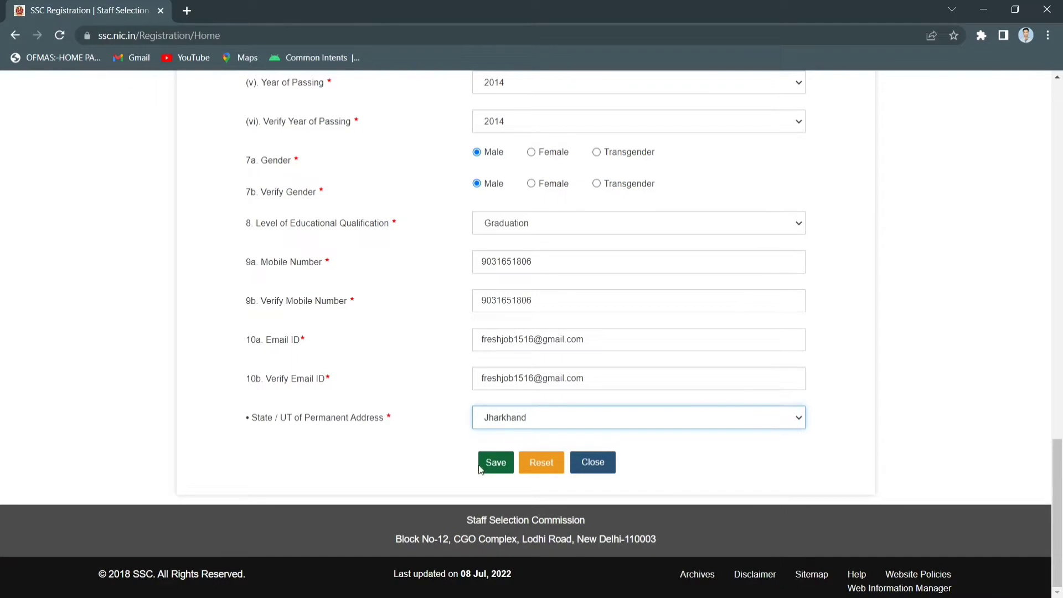
Save and confirm the basic details, then paste the new registration number as login username
click(503, 467)
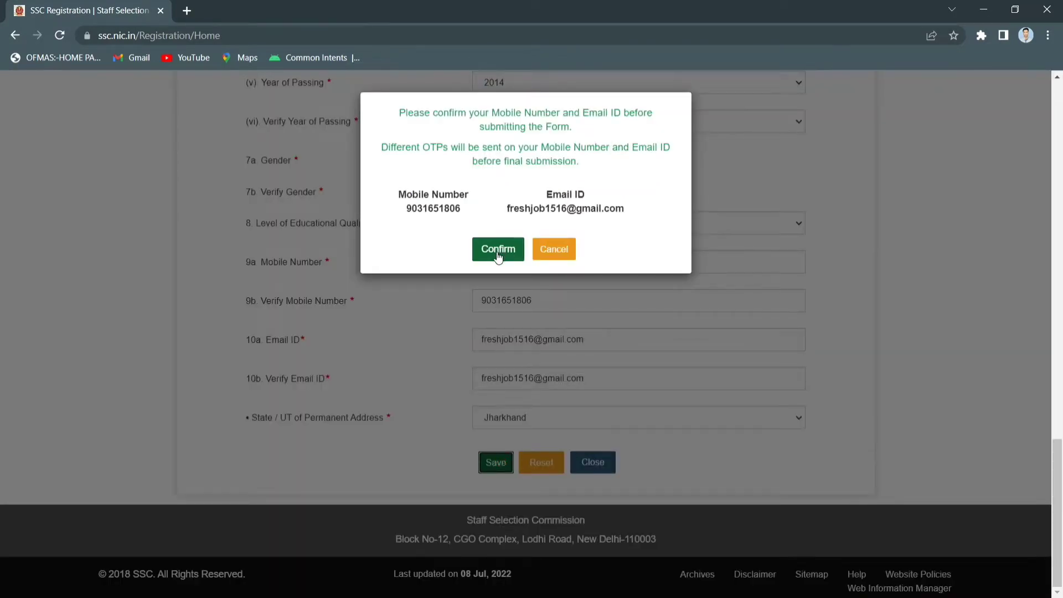
click(498, 250)
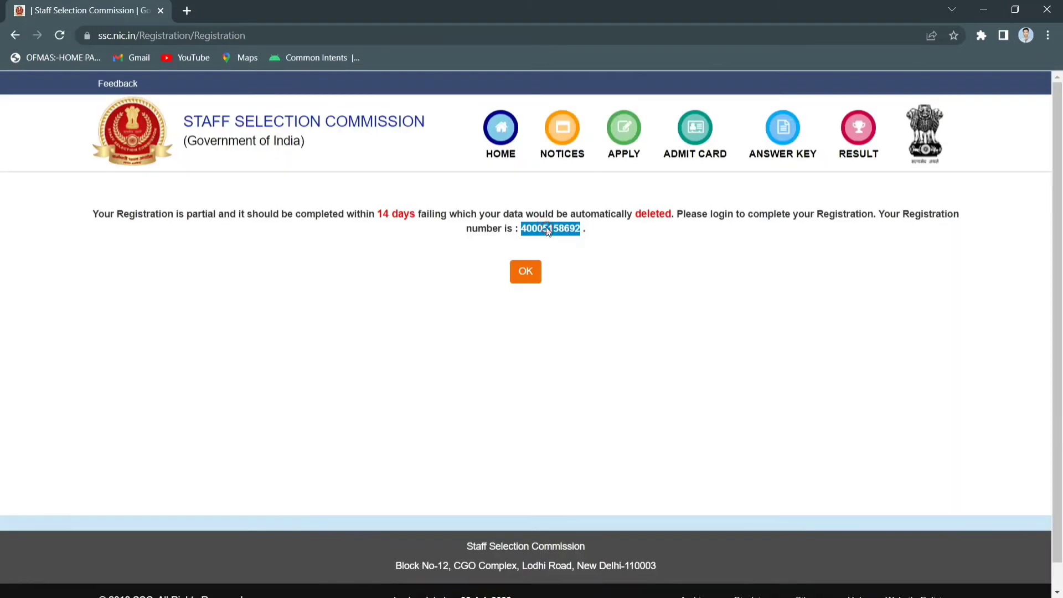
click(190, 12)
key(ctrl+v)
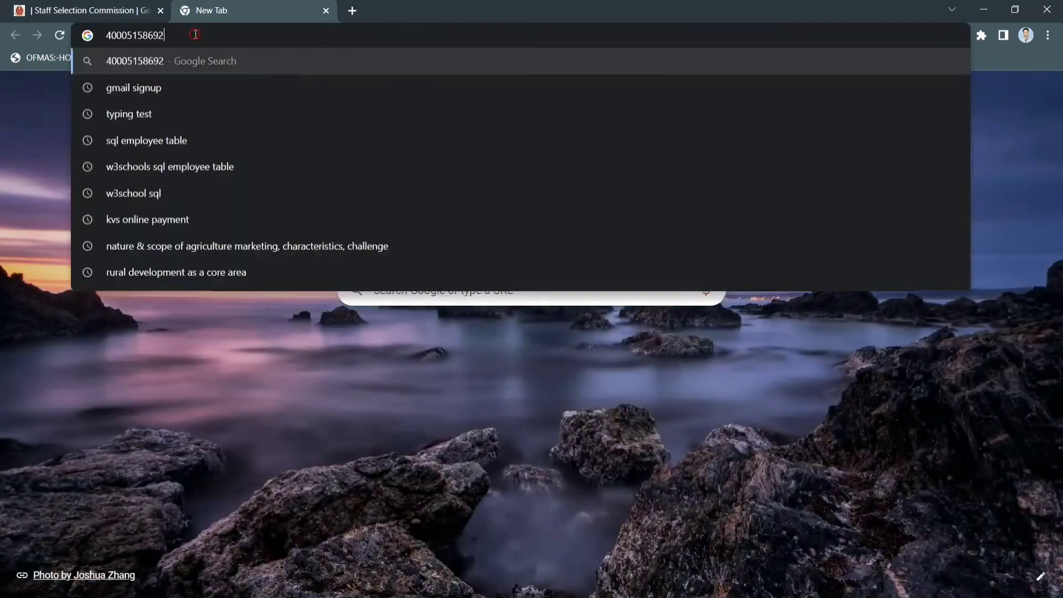
click(138, 8)
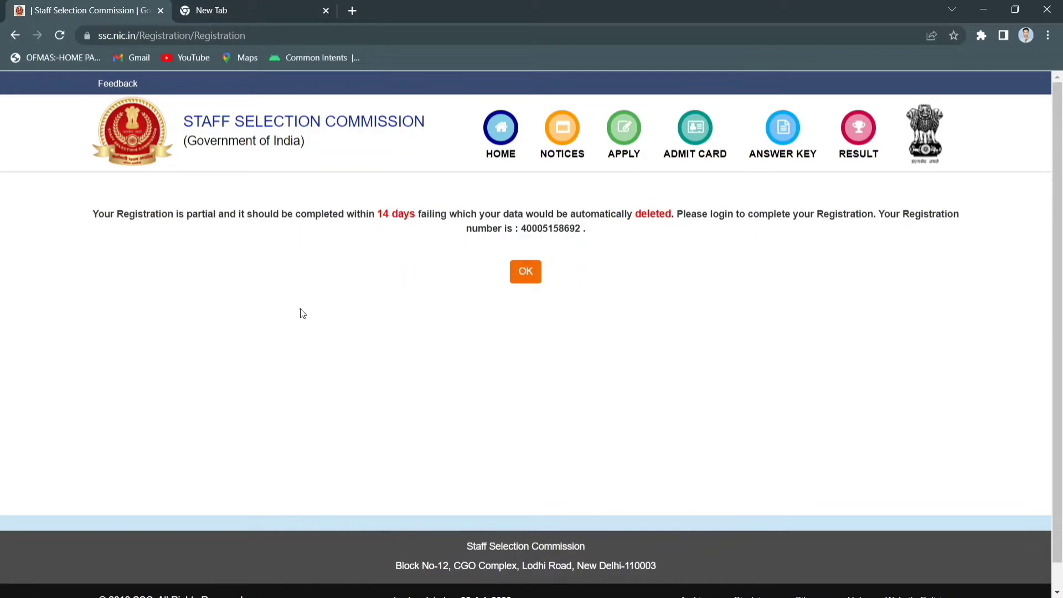
click(526, 272)
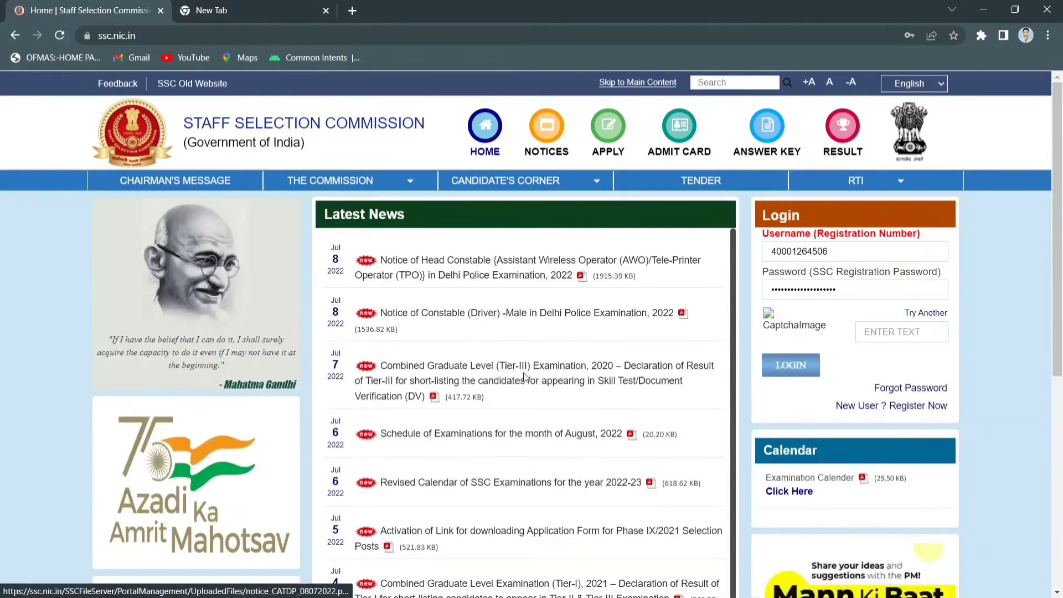
drag(843, 251, 699, 268)
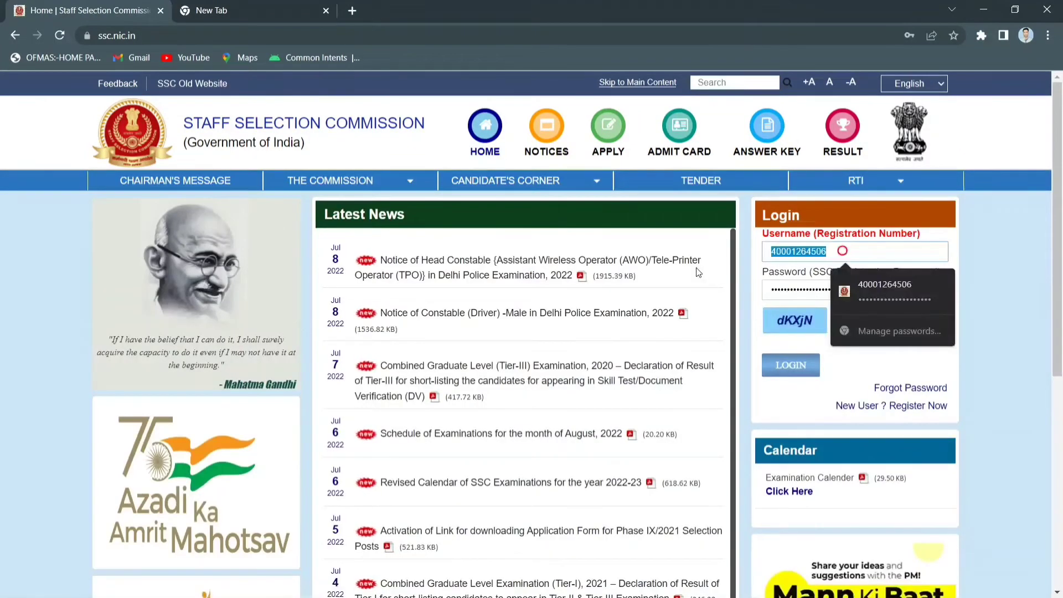
key(ctrl+v)
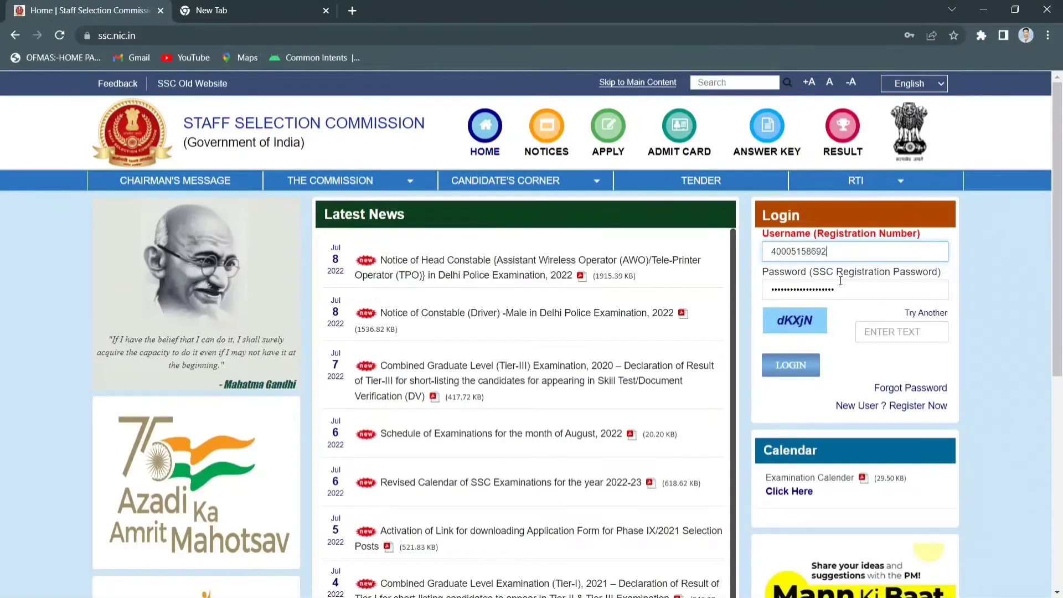
Log in with the account password and the captcha text
drag(843, 289, 755, 298)
key(BackSpace)
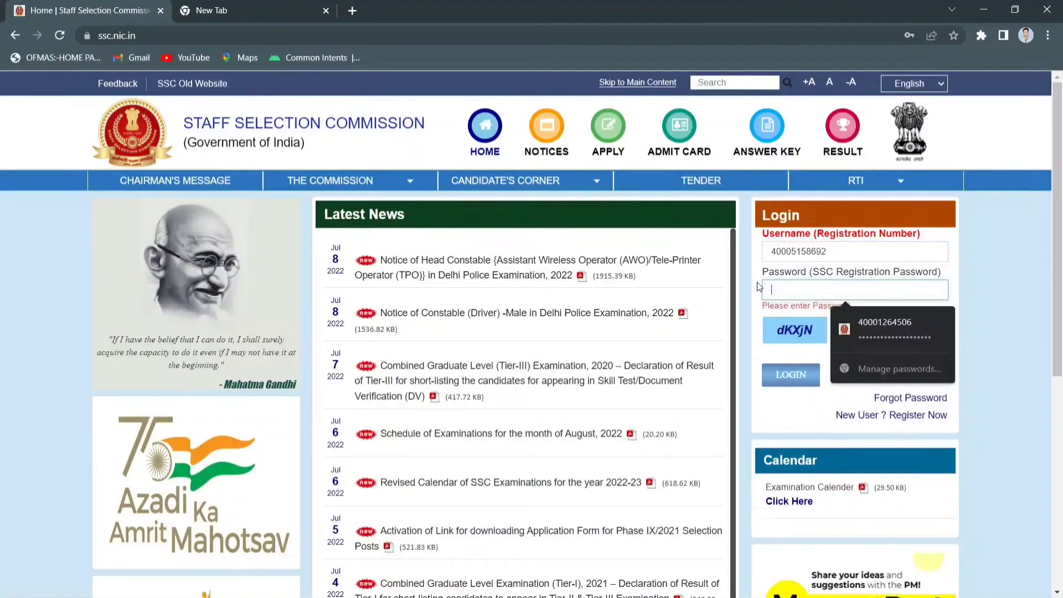
text(****)
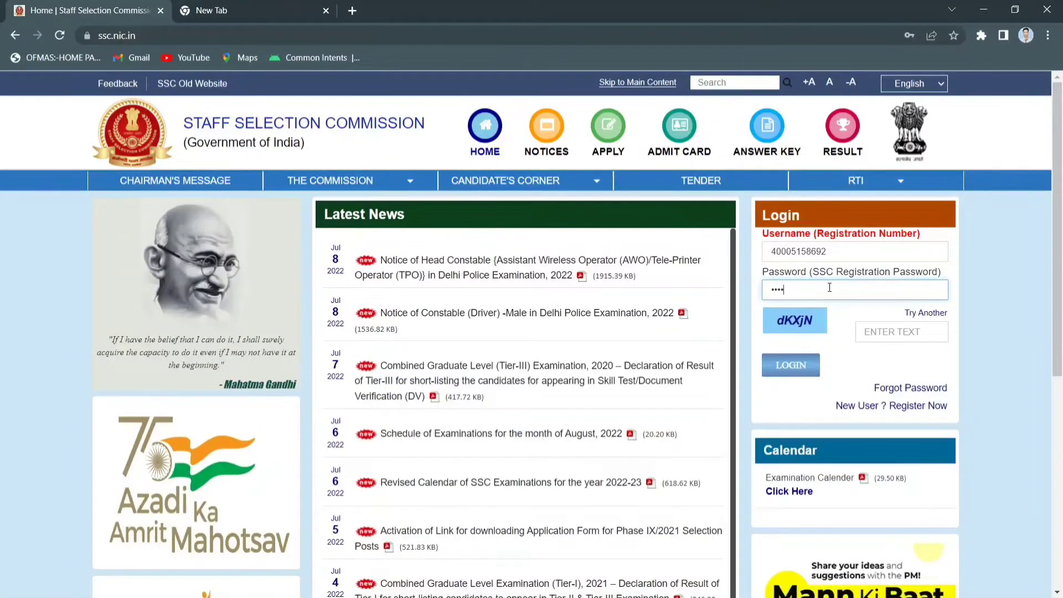
click(893, 331)
text(dKXjN)
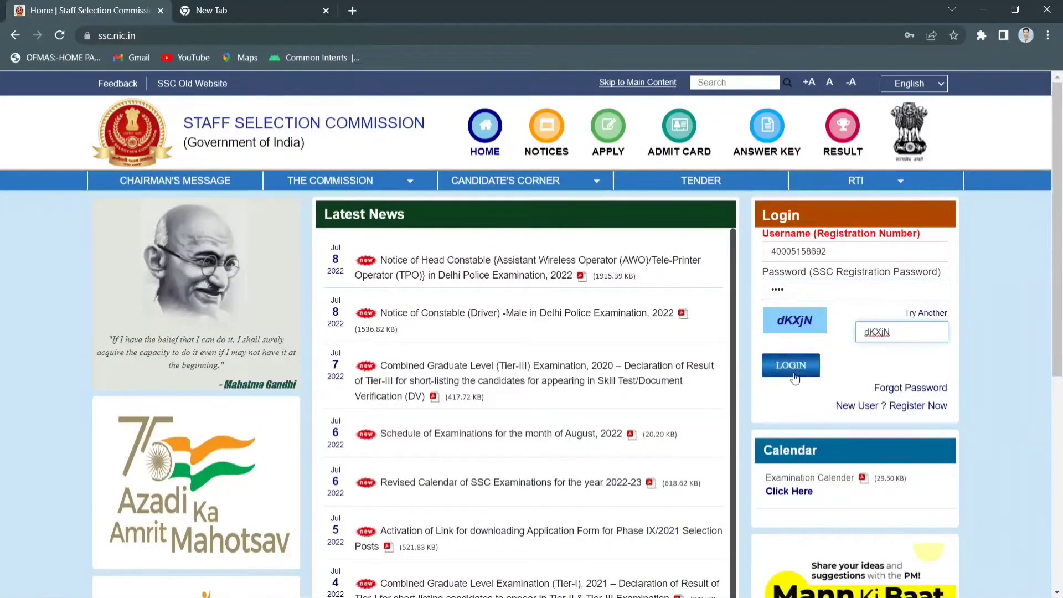
click(794, 375)
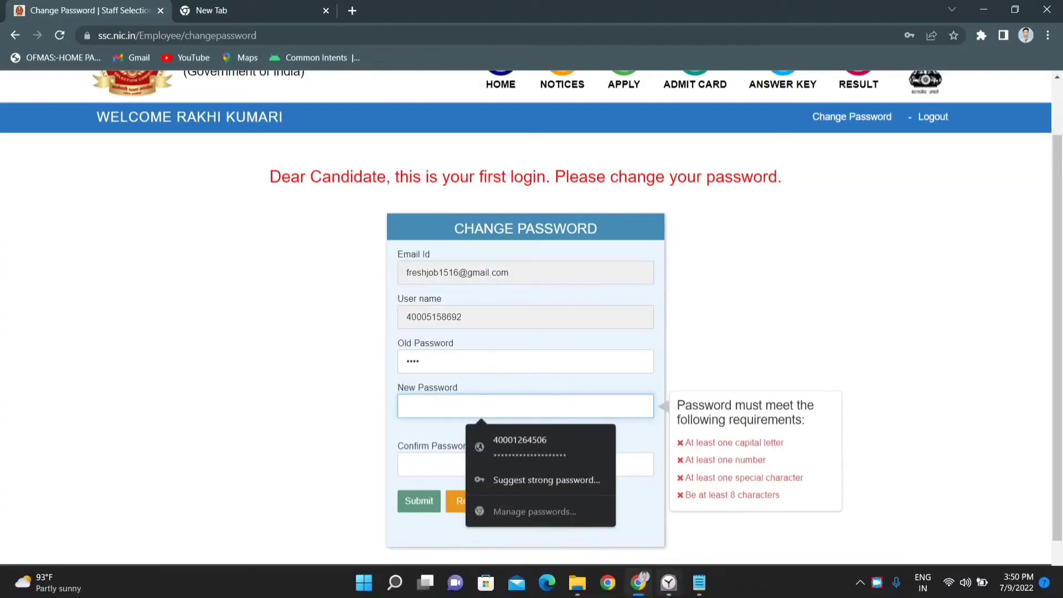
Set and confirm a new account password, then close the confirmation page
click(701, 585)
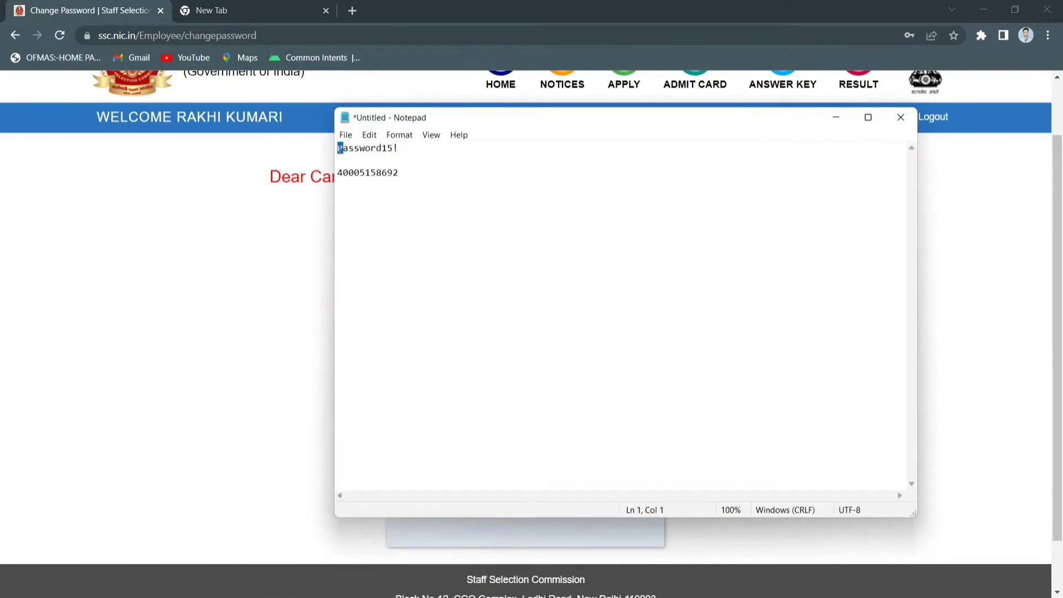
click(379, 148)
text(Pas)
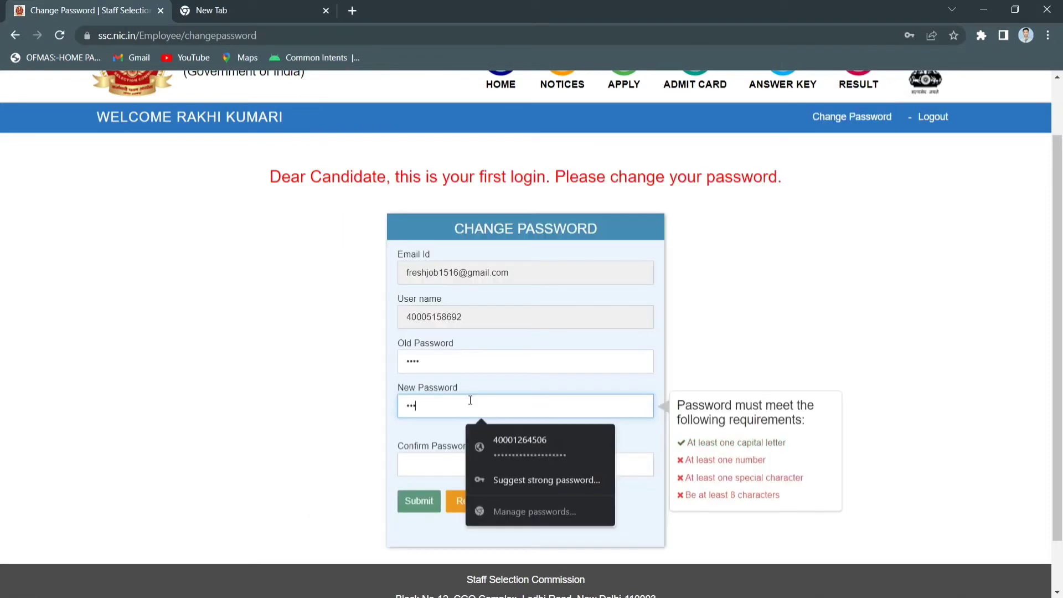
key(BackSpace)
key(BackSpace)
key(BackSpace)
text(Password123)
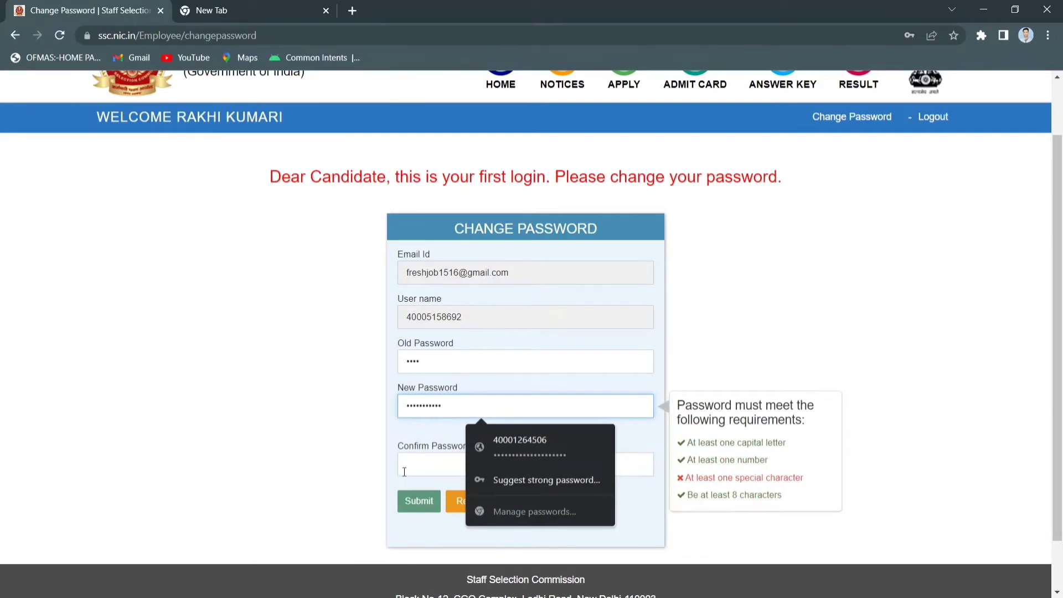
text(@)
click(404, 472)
text(Password123@)
click(419, 502)
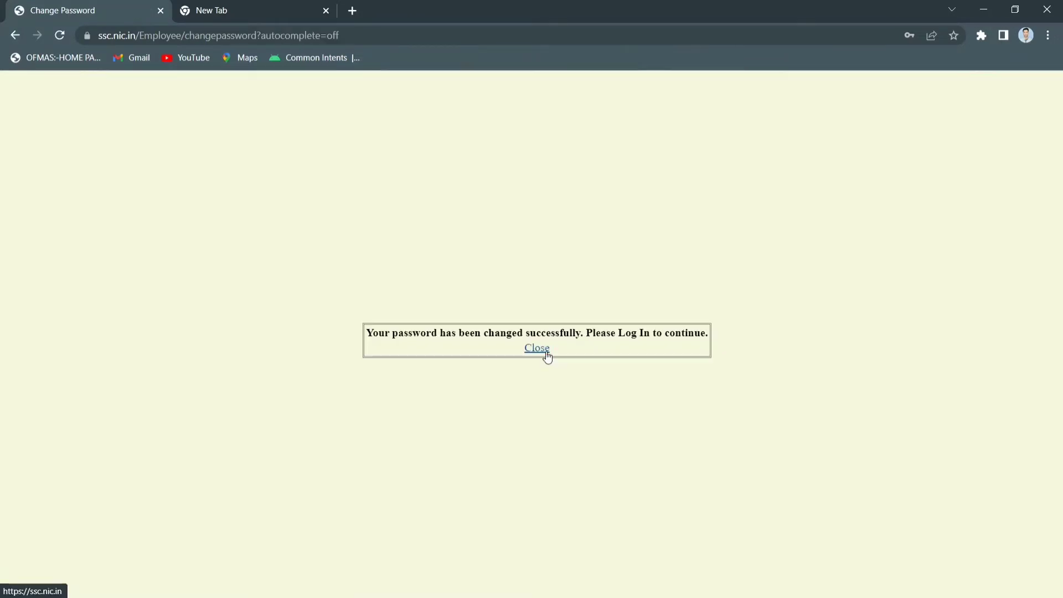
click(546, 351)
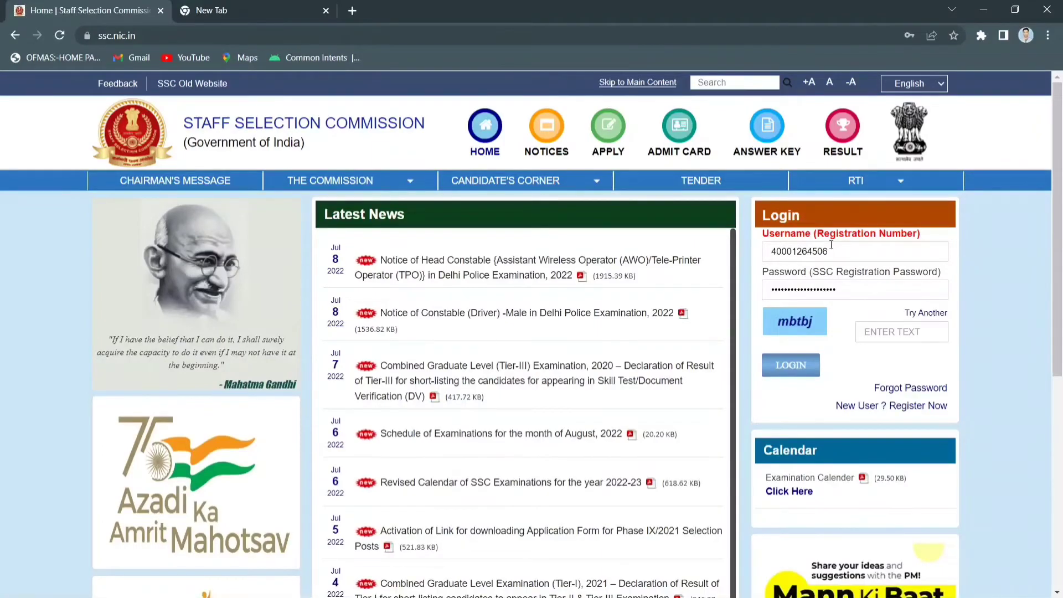
Log in with the registration number, password and captcha
click(251, 12)
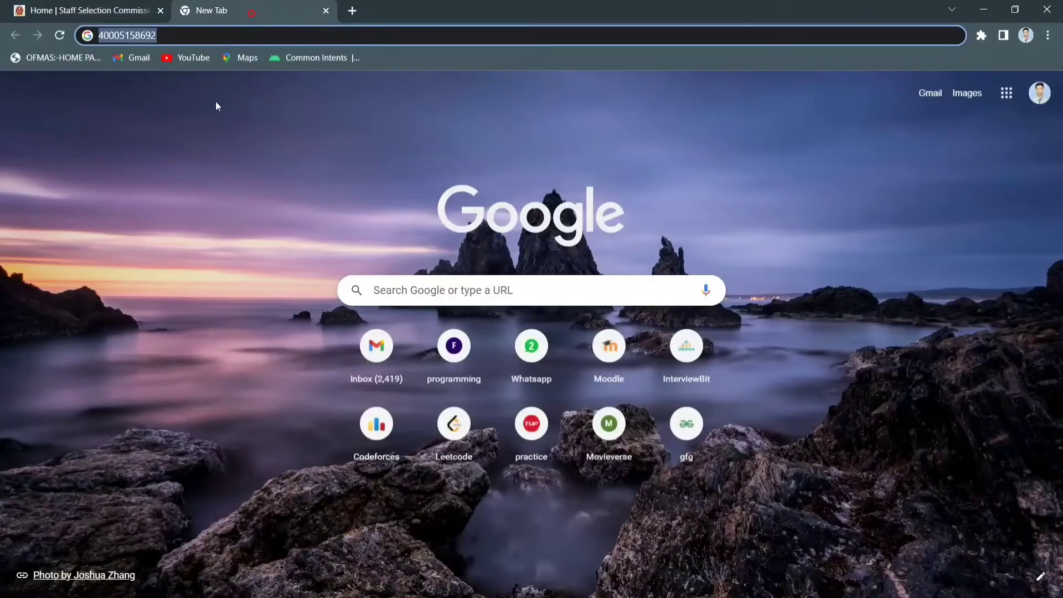
click(157, 7)
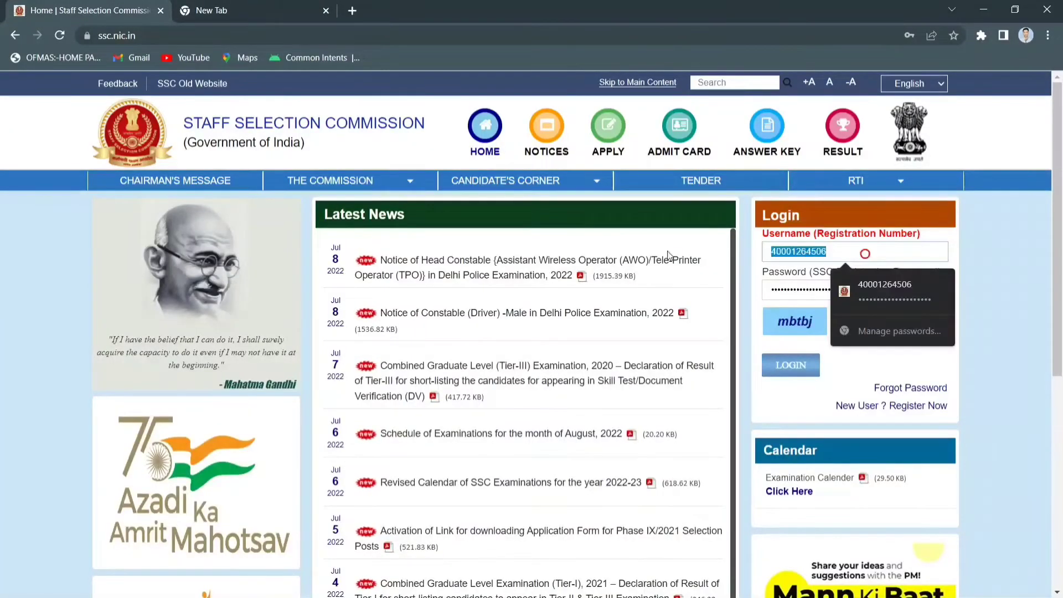
key(ctrl+v)
key(Tab)
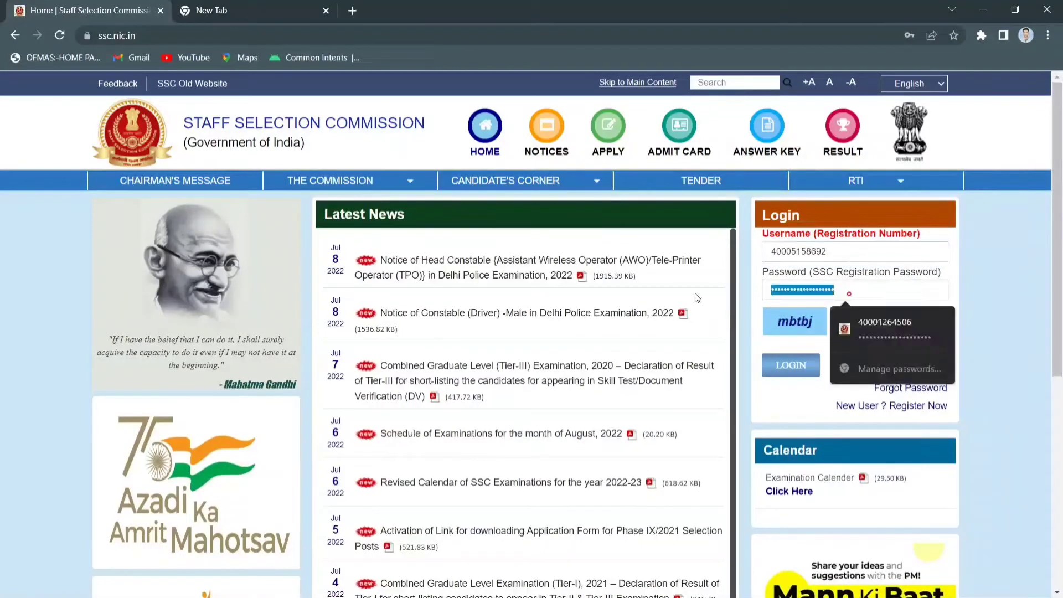
key(ctrl+v)
click(870, 333)
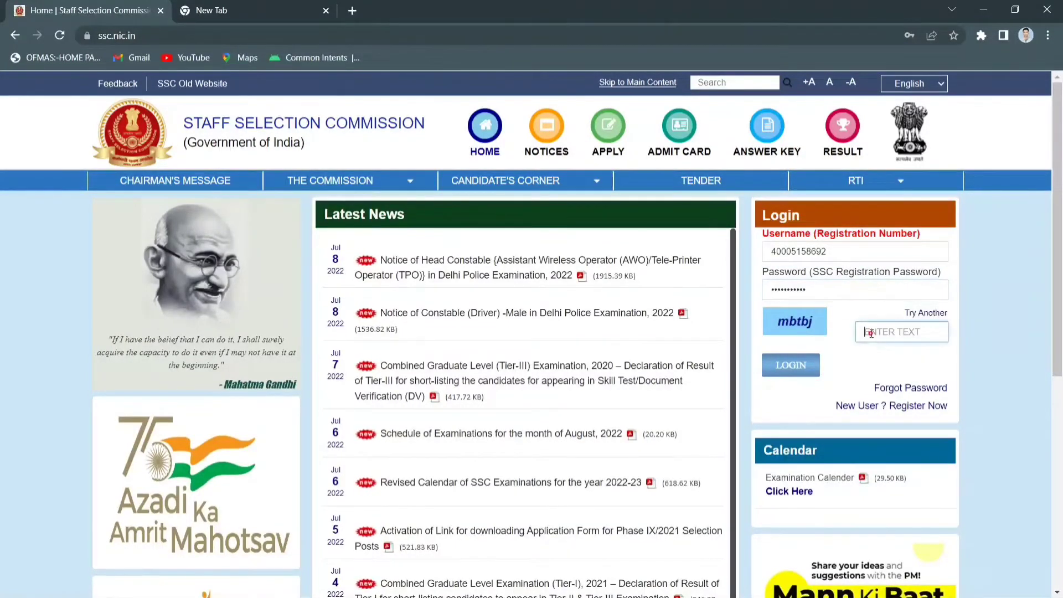
text(mbtbj)
click(803, 374)
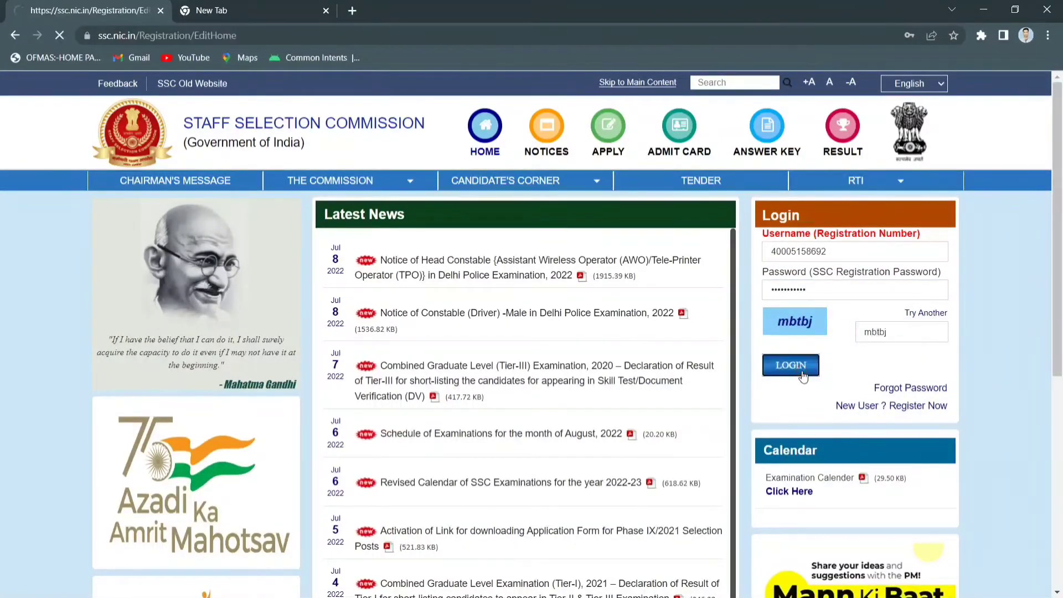
Move past the saved Basic Details to the Additional and Contact Details step
scroll(610, 382, down, 1)
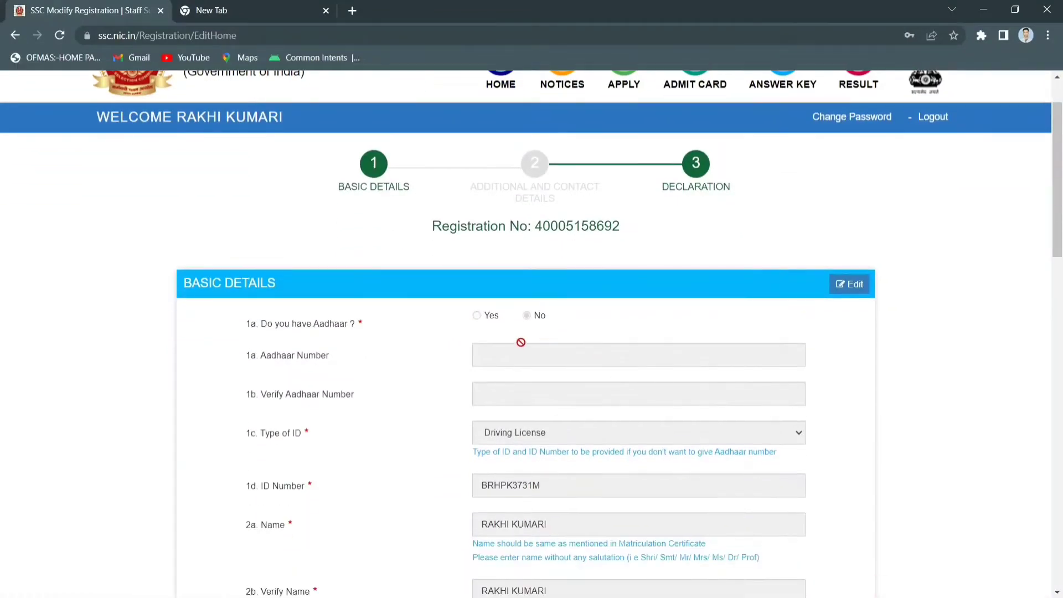
scroll(521, 343, down, 1)
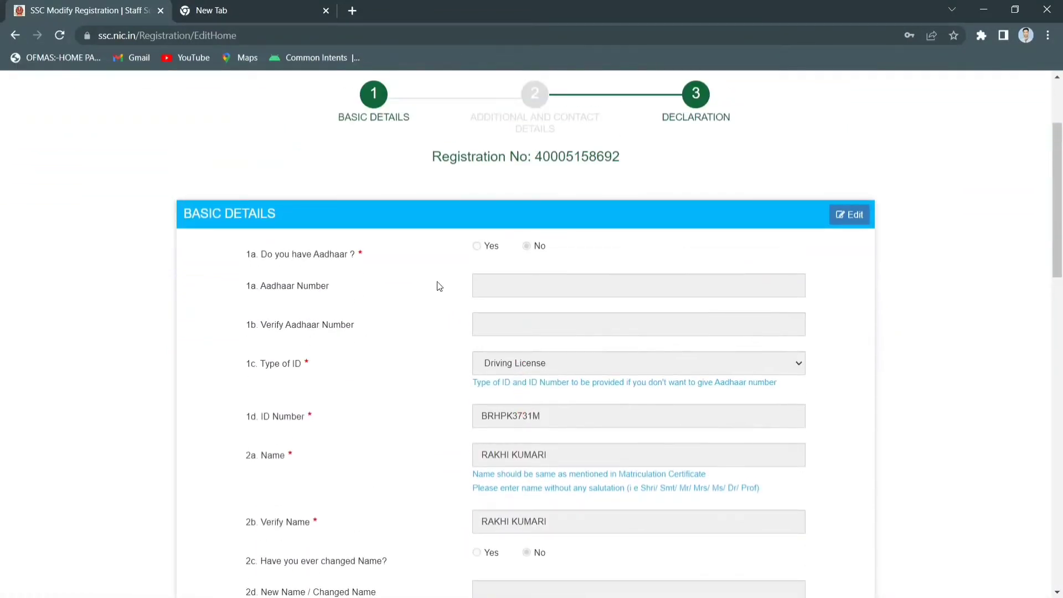
scroll(440, 285, down, 1)
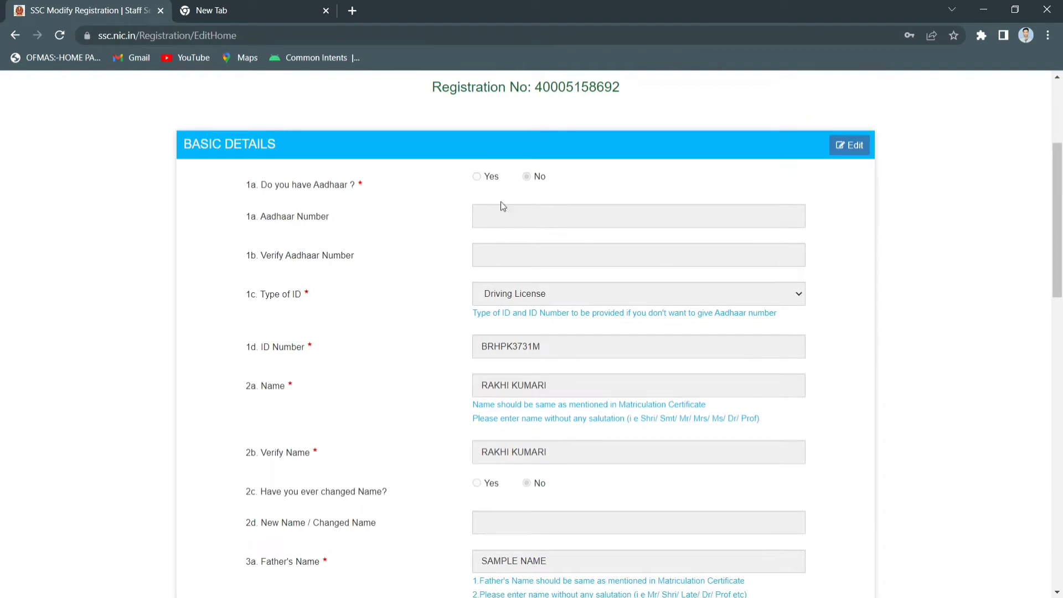
scroll(551, 260, down, 3)
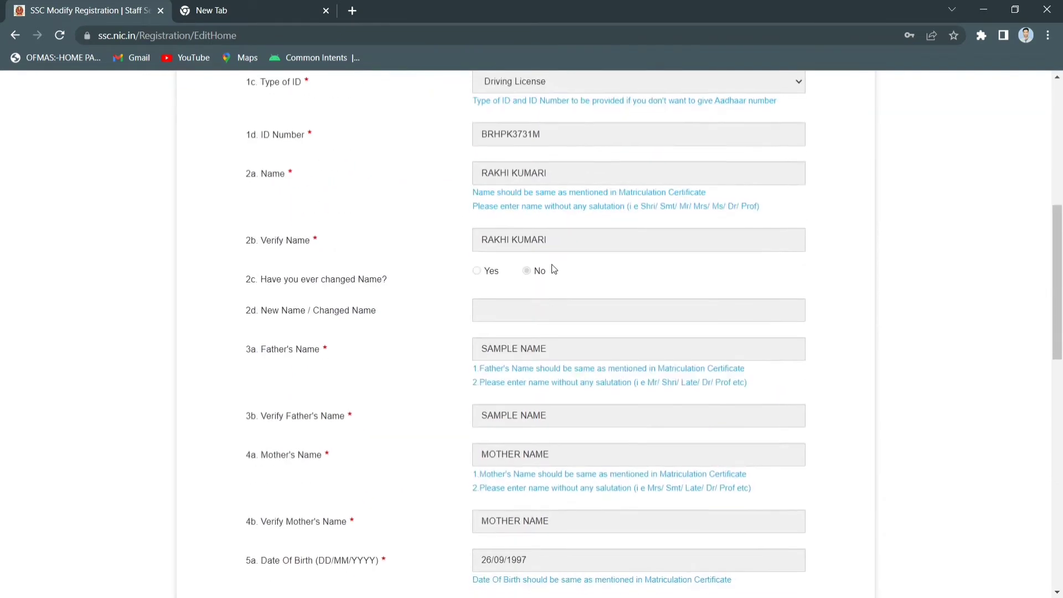
scroll(552, 264, down, 10)
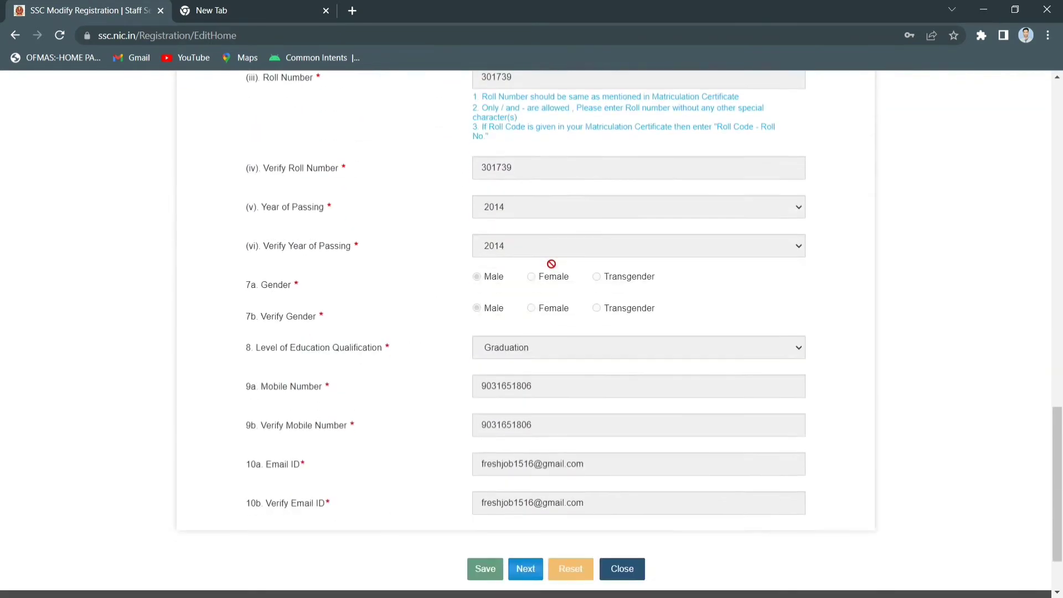
scroll(551, 264, down, 1)
scroll(576, 427, down, 1)
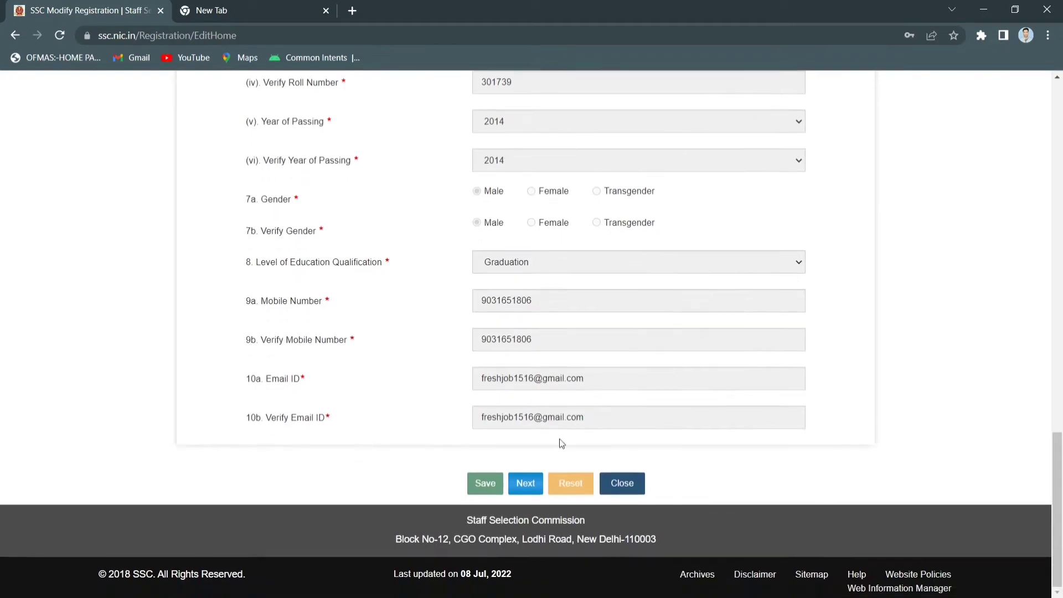
click(526, 483)
scroll(577, 290, up, 5)
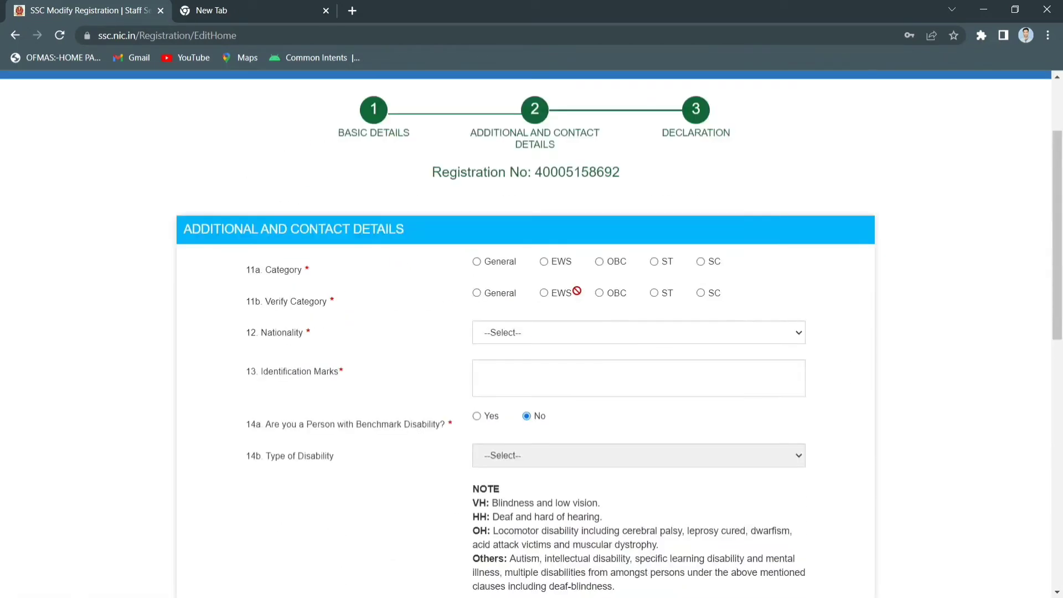
Set category General in both fields, nationality Citizen of India, and identification mark 'MOLE ON PALM'
click(487, 265)
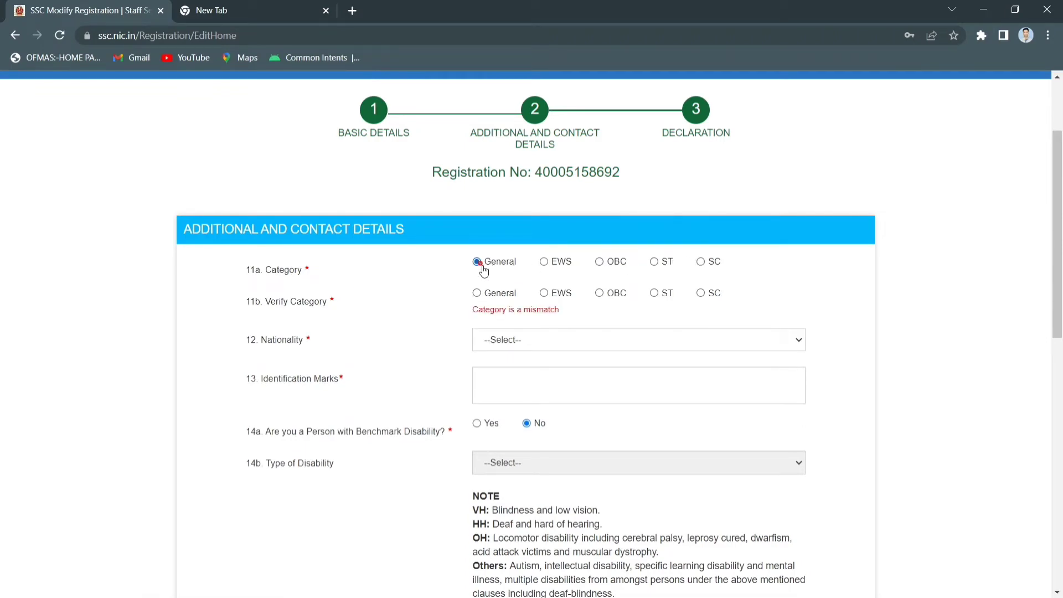
click(477, 293)
click(571, 333)
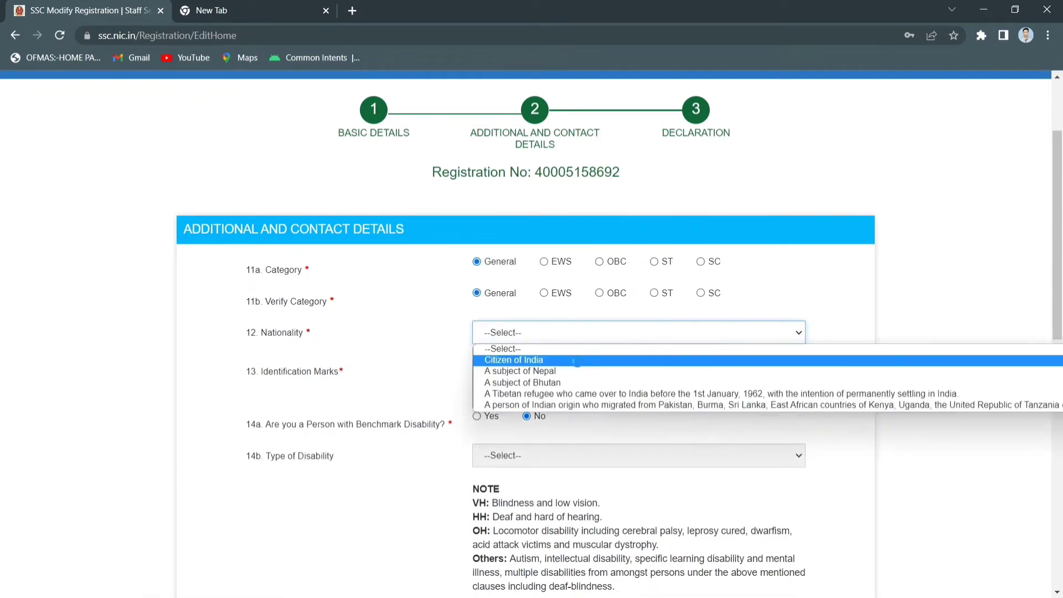
click(576, 361)
click(520, 373)
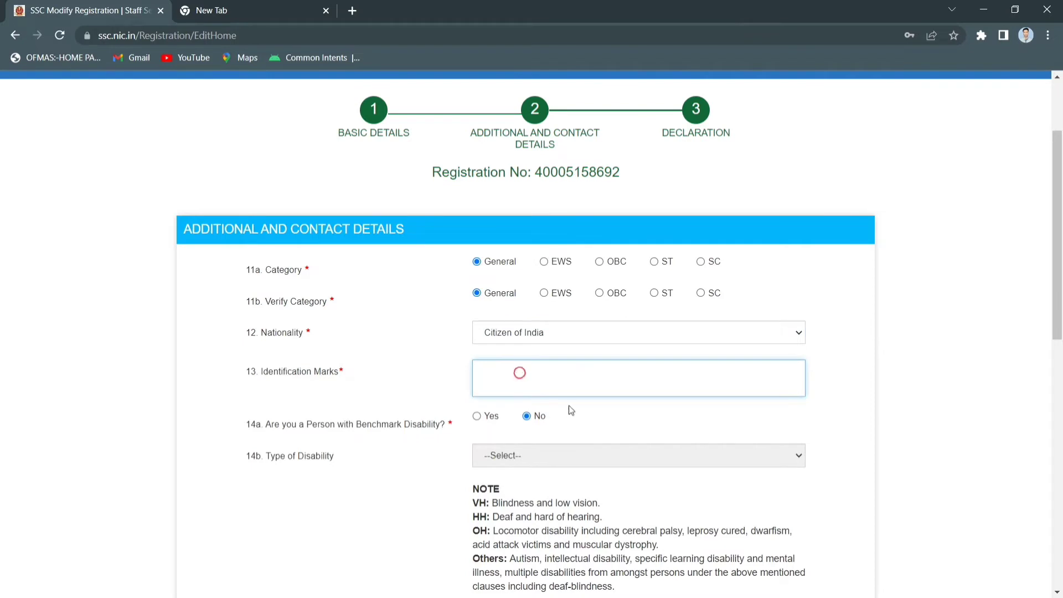
text(MOLE ON PALM)
scroll(498, 451, down, 1)
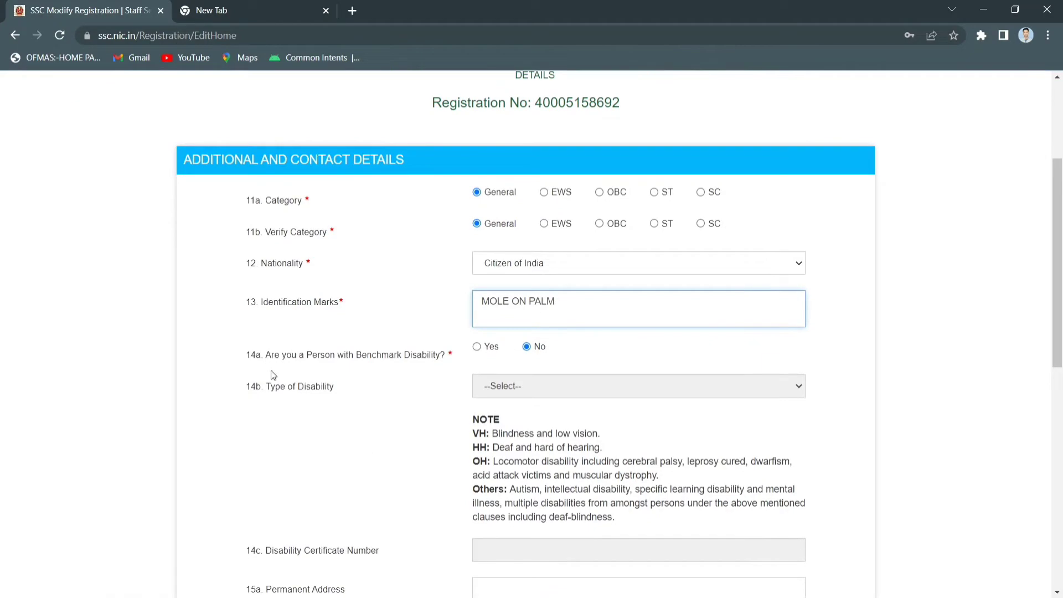
click(545, 384)
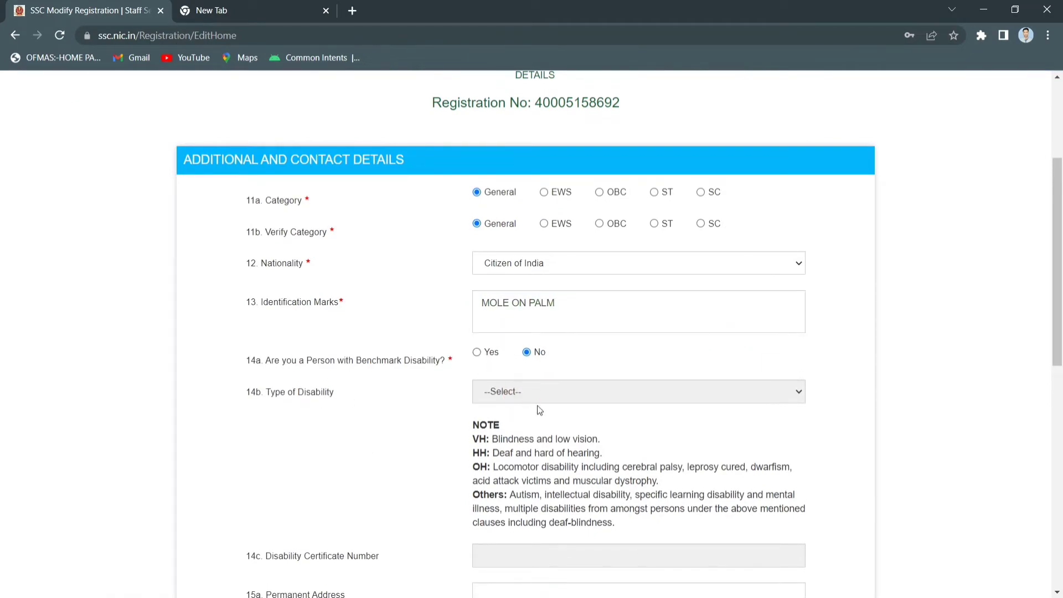
Fill the permanent address with state Jharkhand, district and PIN, reuse it as present address, and save
scroll(538, 409, down, 3)
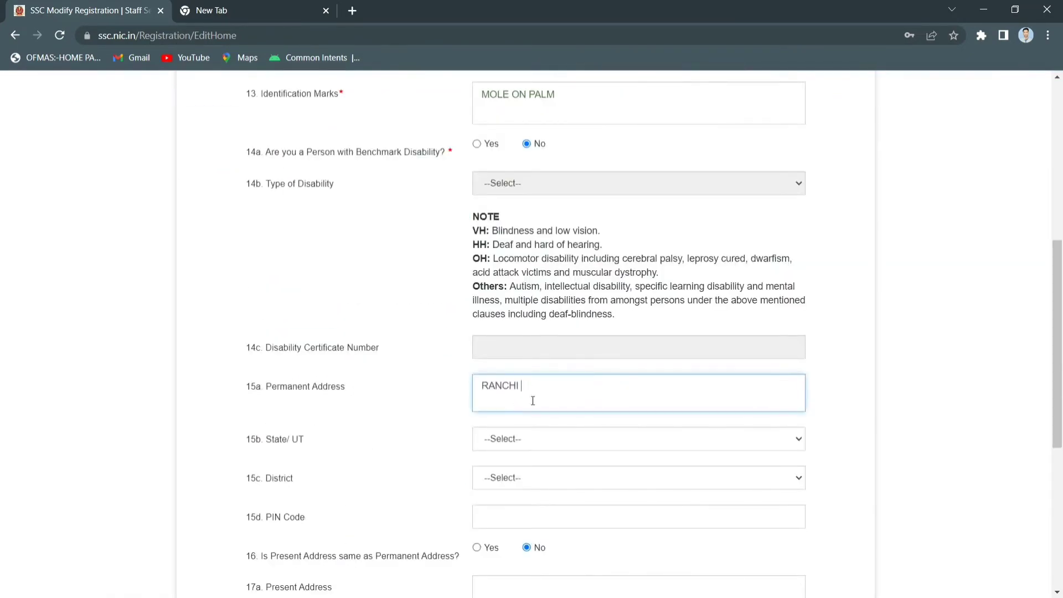
click(530, 441)
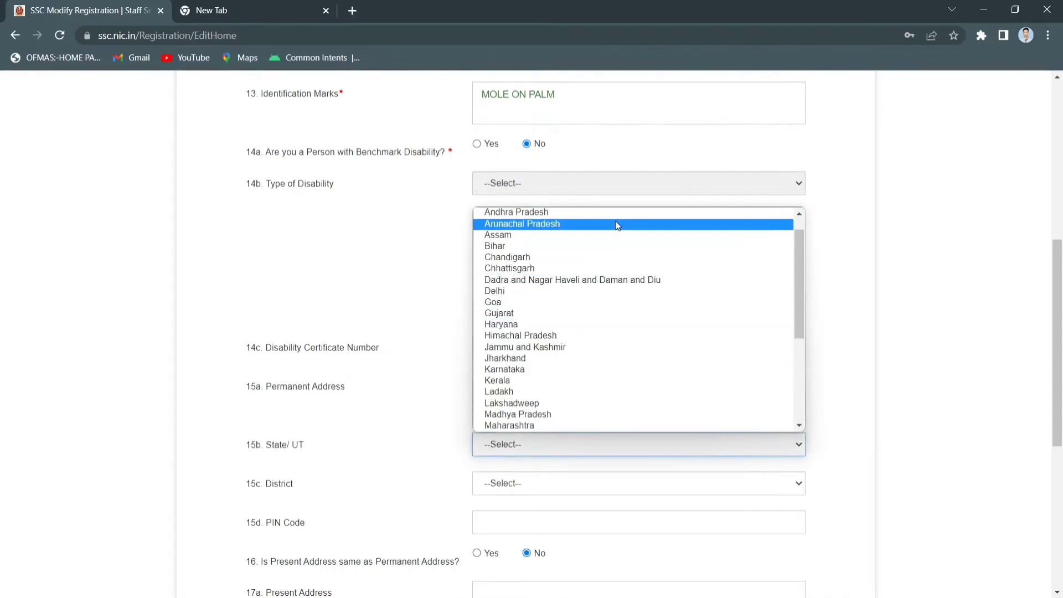
click(544, 358)
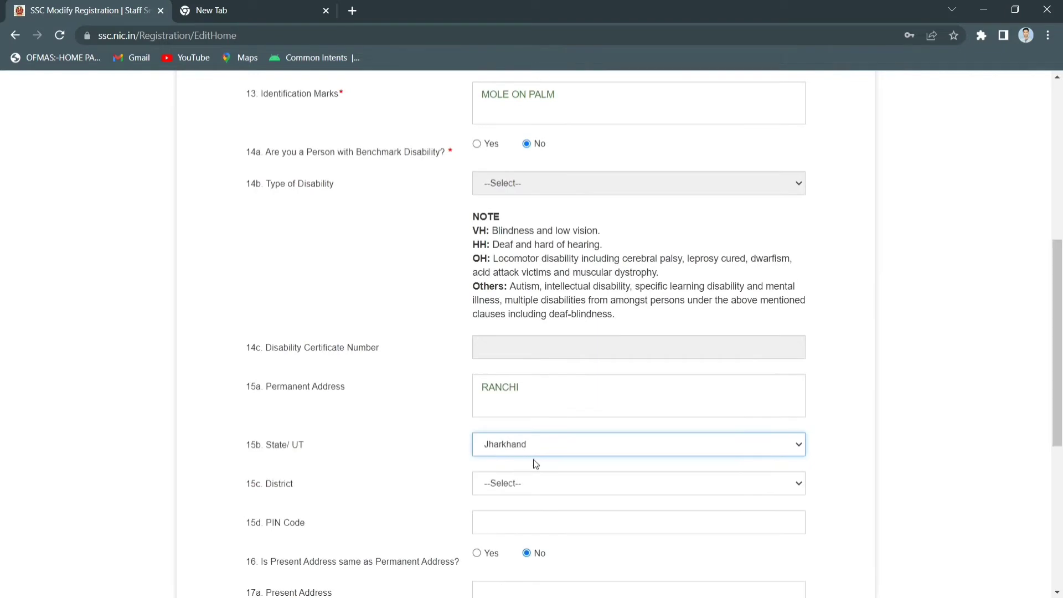
scroll(531, 443, down, 1)
click(531, 414)
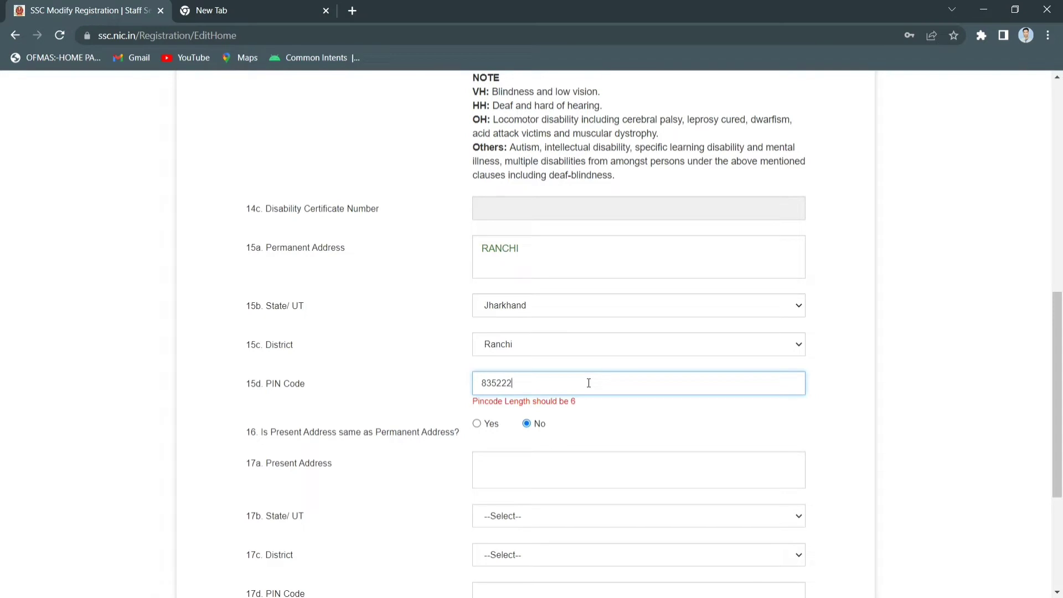
click(478, 430)
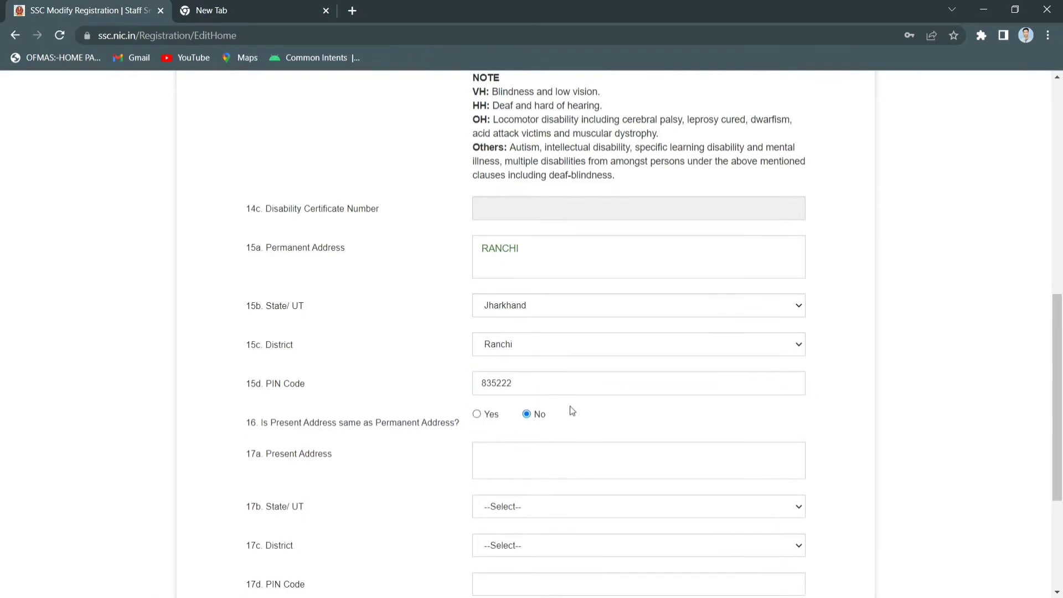
scroll(573, 410, down, 1)
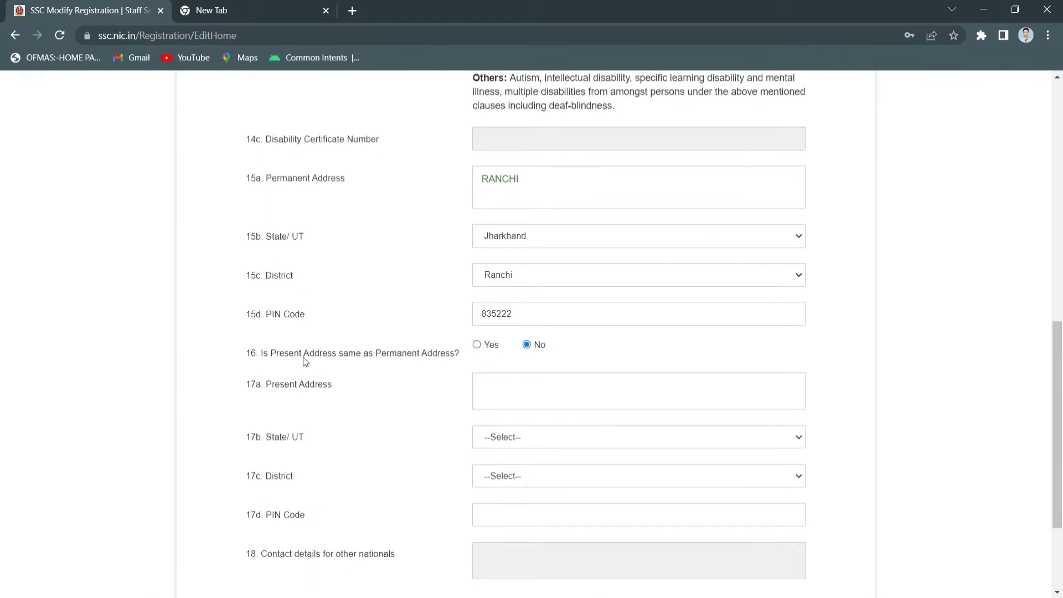
click(478, 349)
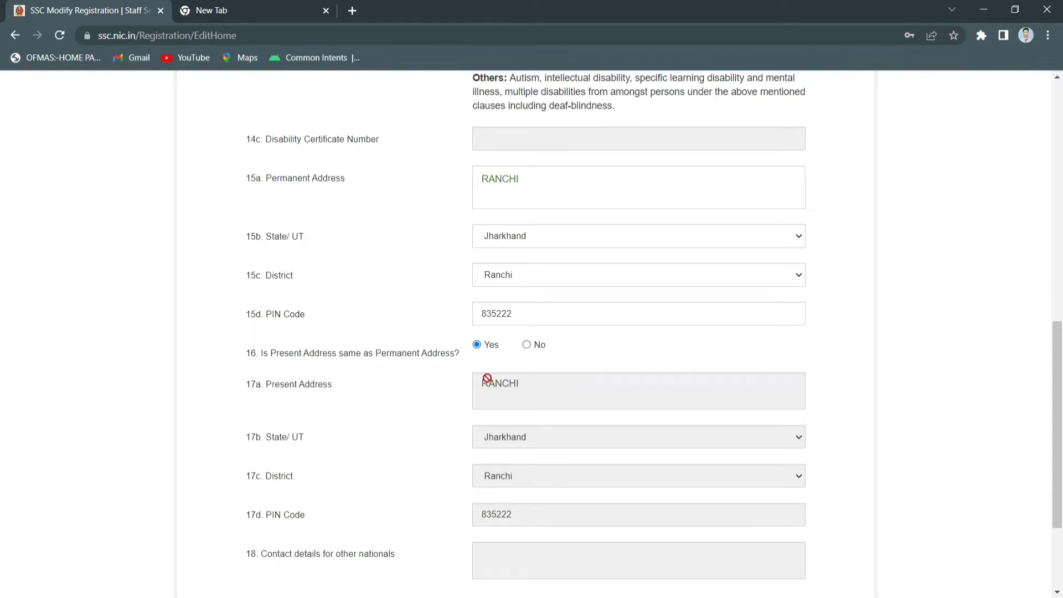
scroll(482, 376, down, 2)
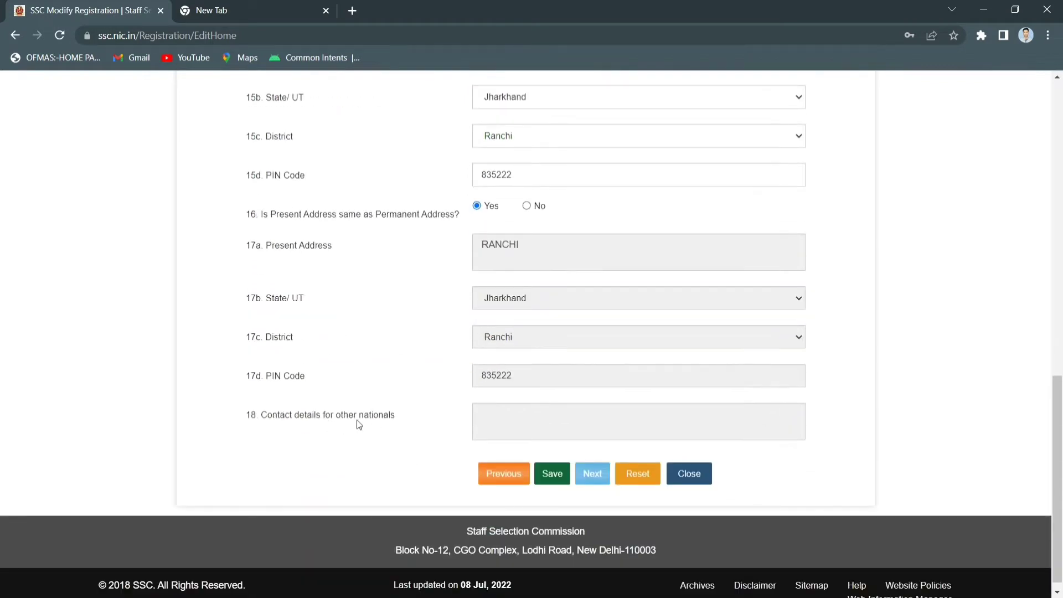
click(548, 480)
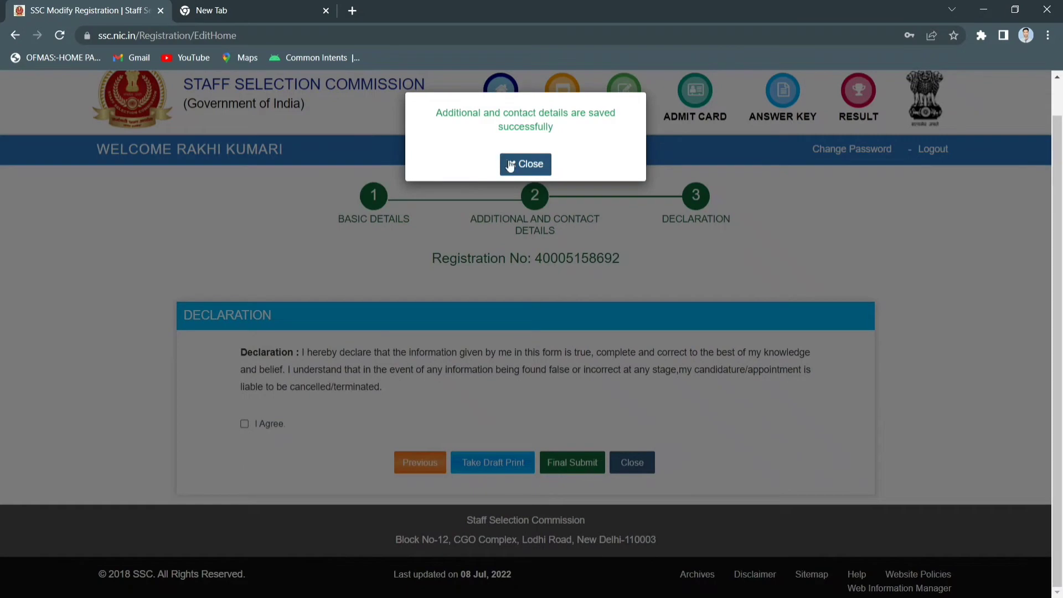
Tick I Agree on the declaration and review the draft registration print before closing it
click(530, 164)
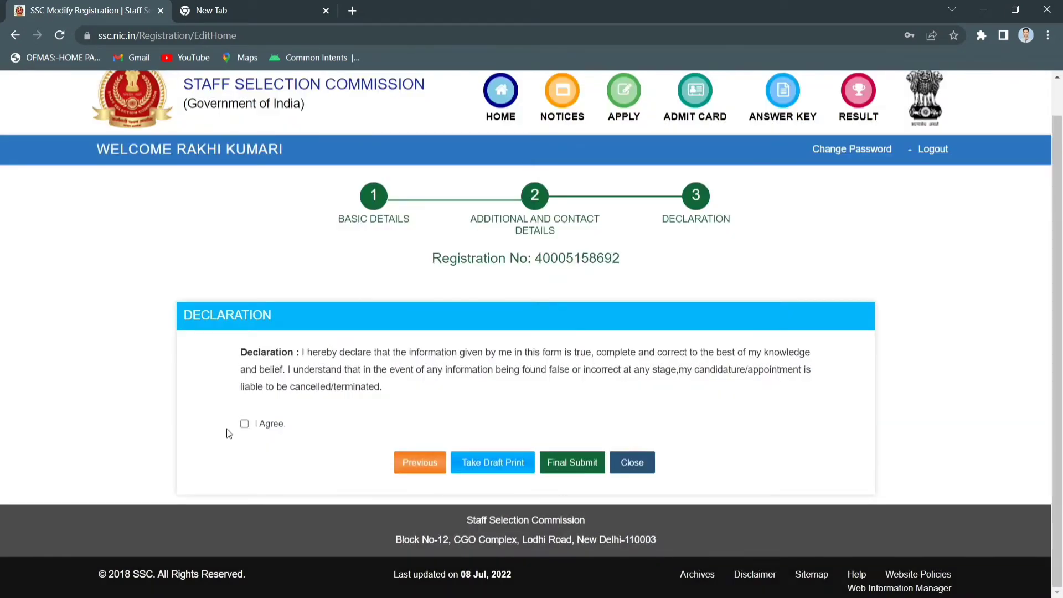
click(244, 424)
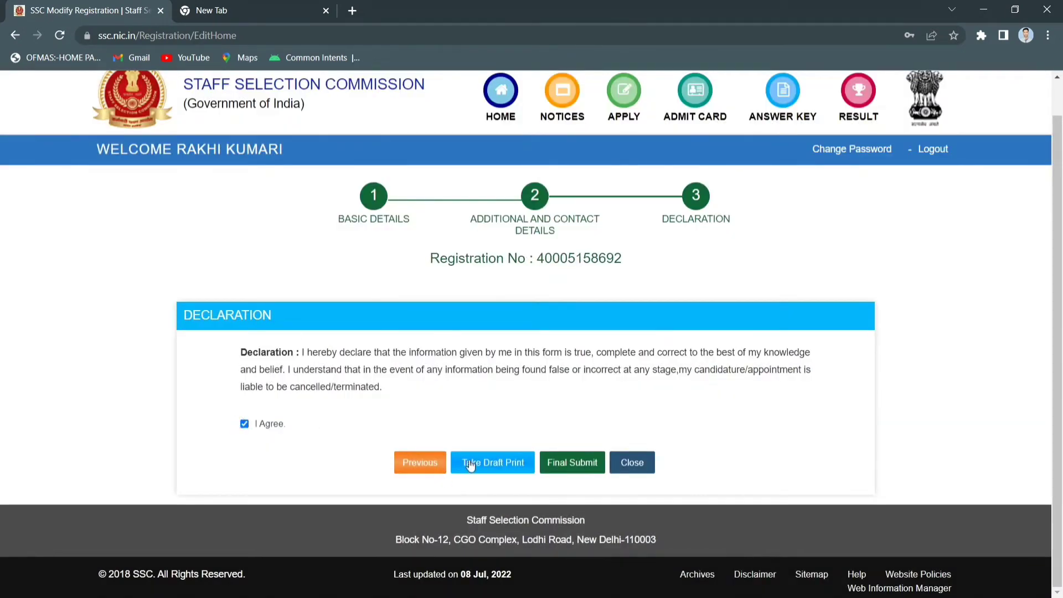
click(487, 463)
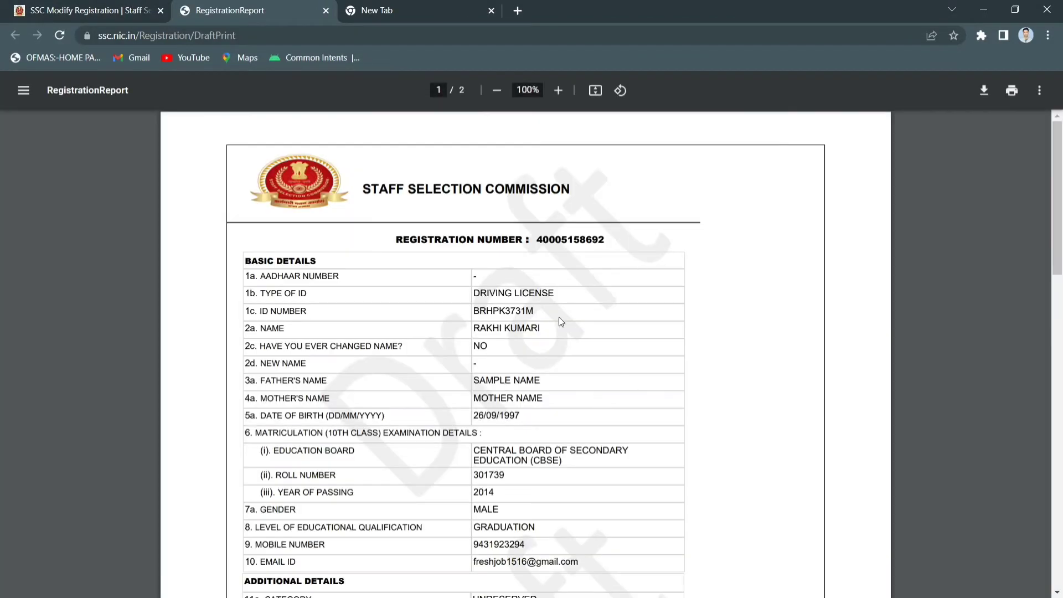
scroll(560, 322, down, 15)
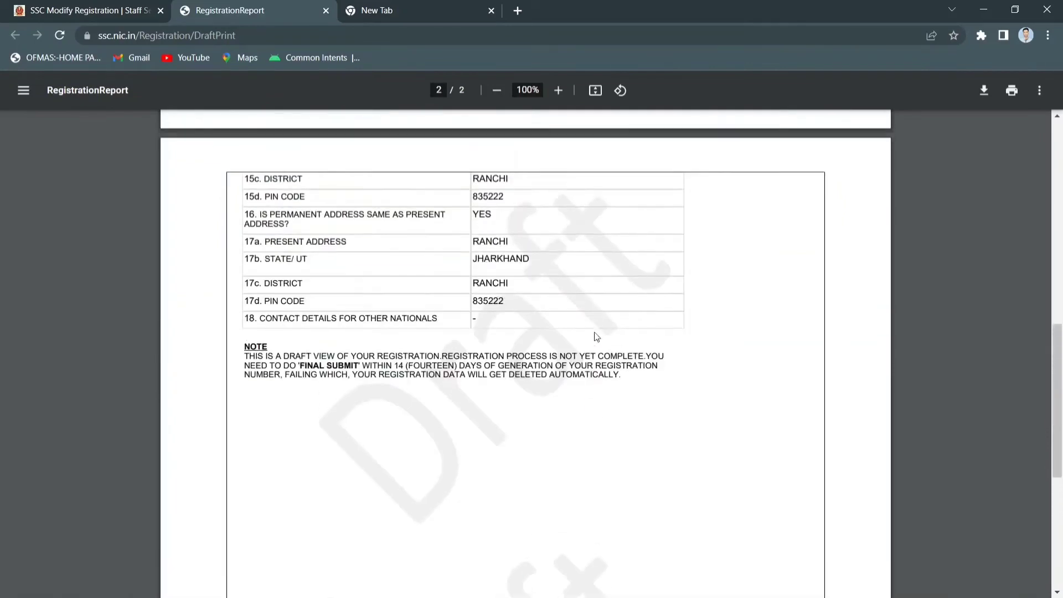
scroll(596, 336, up, 15)
key(ctrl+w)
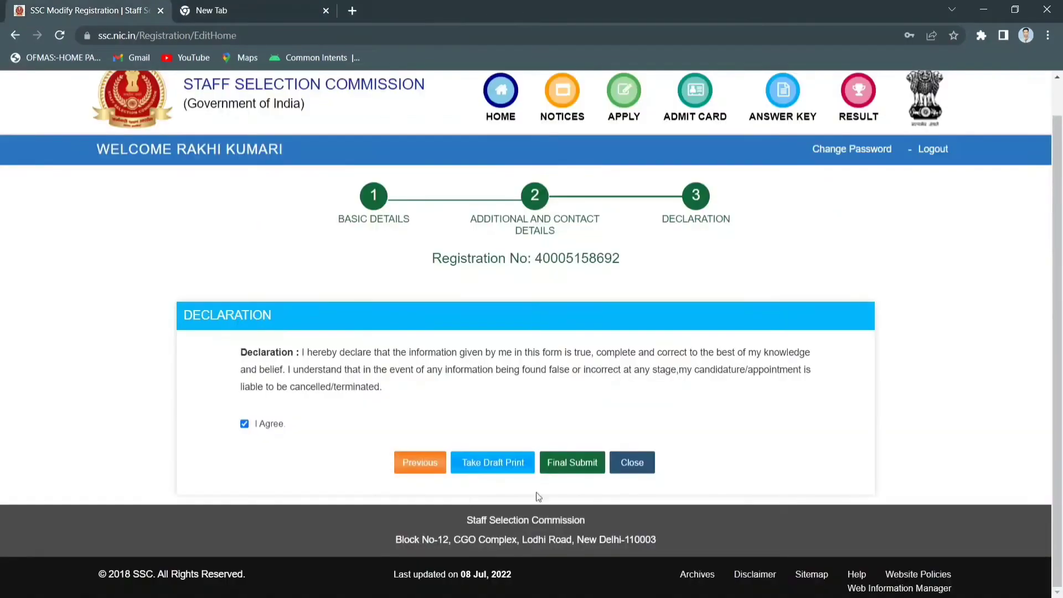
Final-submit the registration edits with the email OTP and captcha, then acknowledge the success message
click(578, 471)
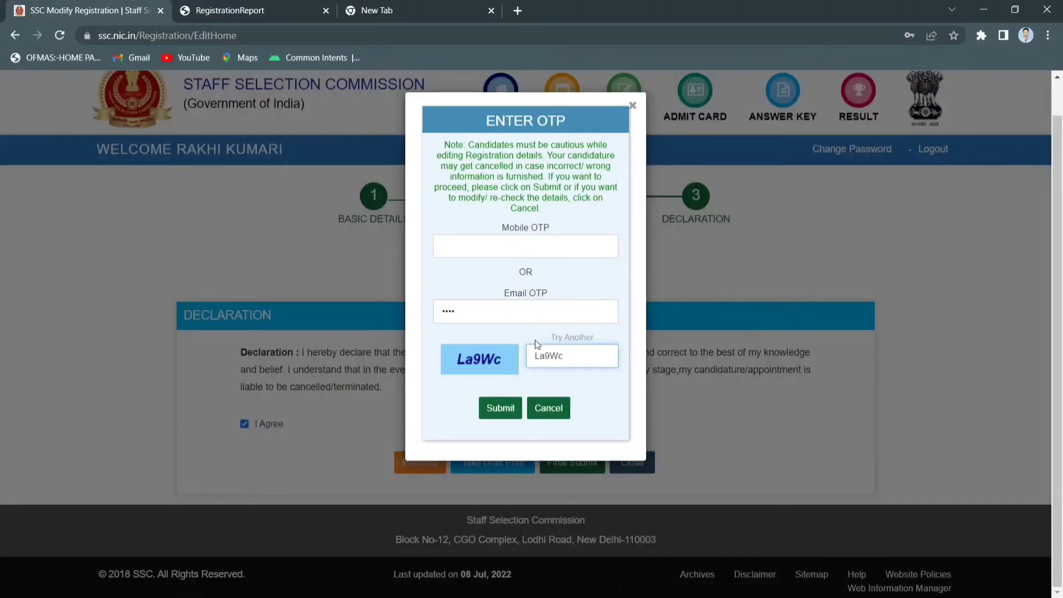
click(501, 409)
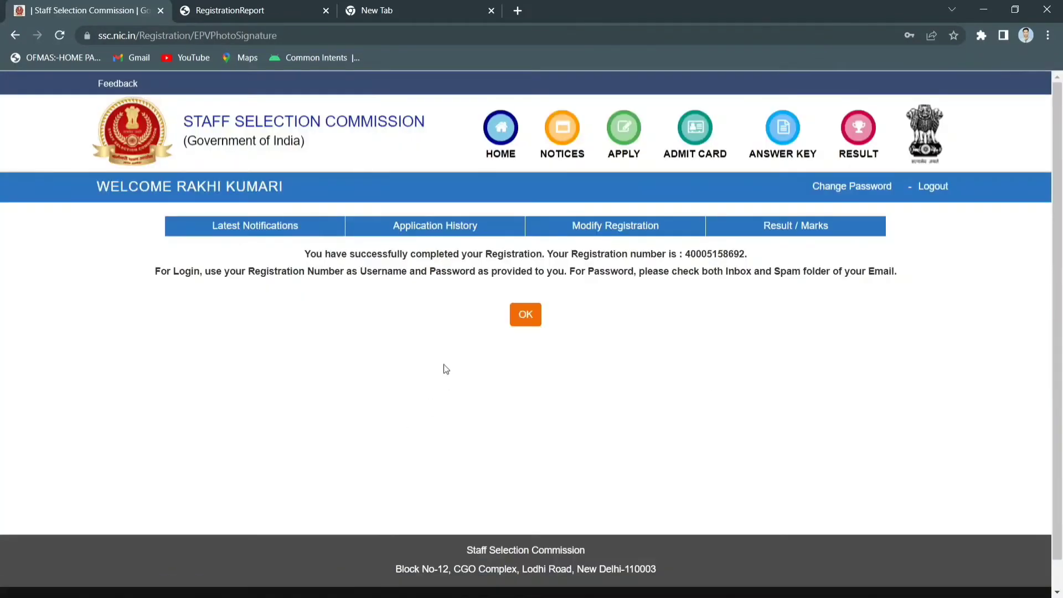
click(529, 315)
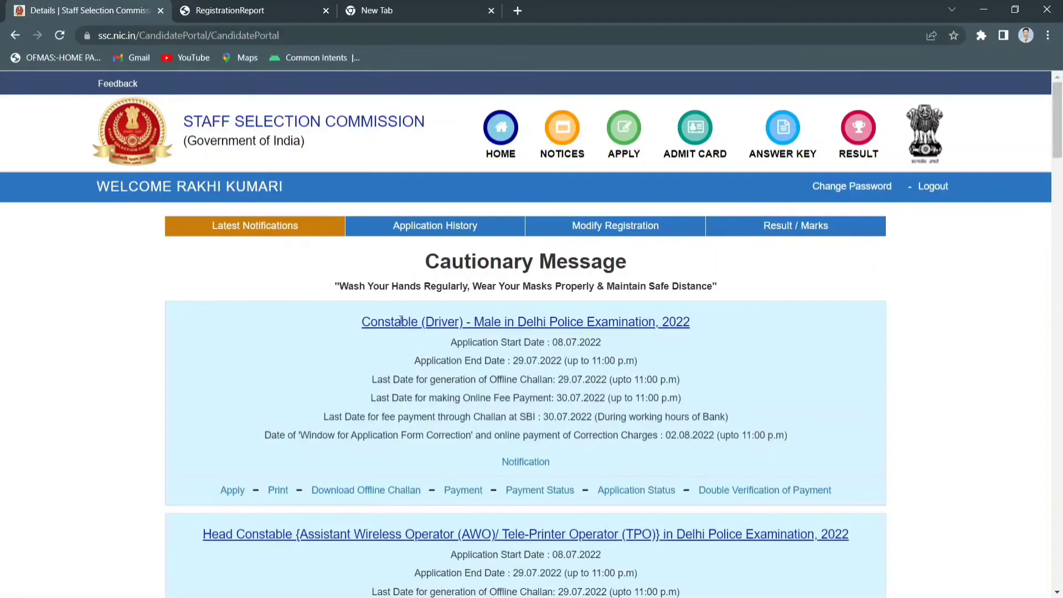
Start the Constable (Driver) - Male application and answer No to questions 15–17
click(232, 491)
scroll(542, 414, down, 4)
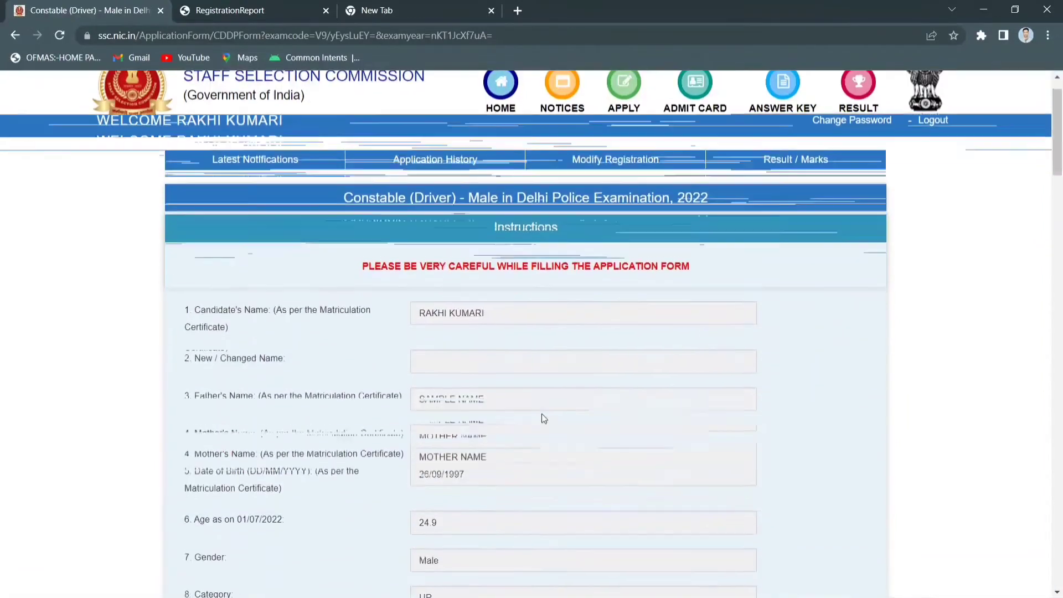
scroll(504, 312, down, 5)
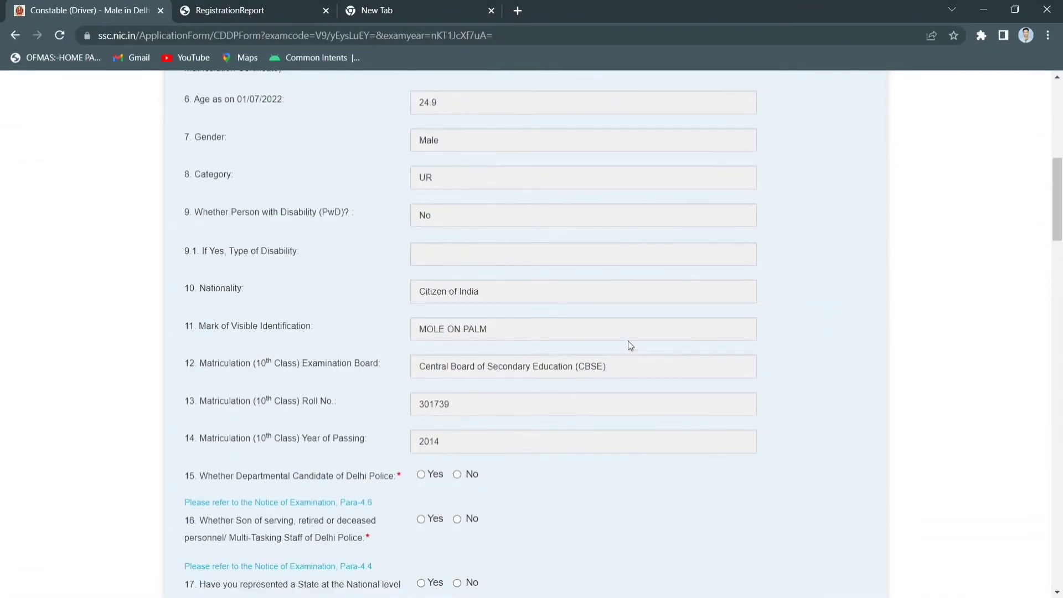
scroll(636, 397, down, 4)
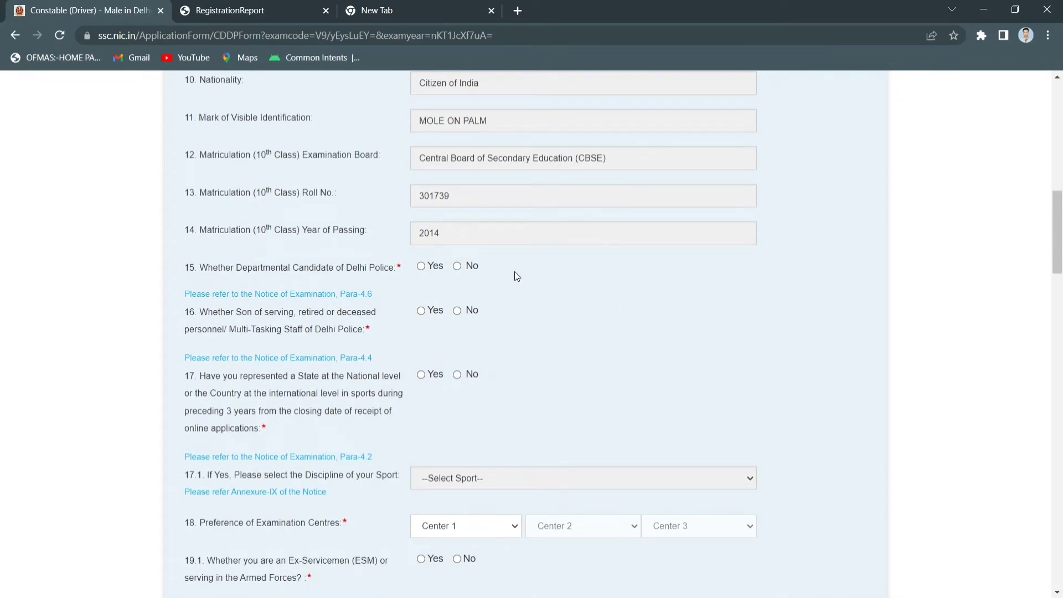
click(458, 266)
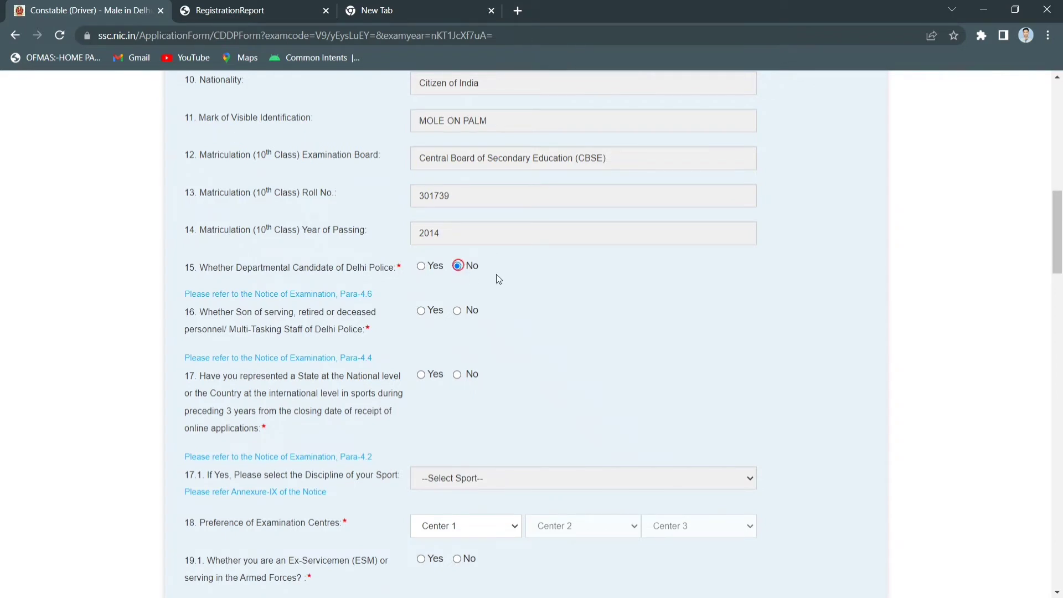
click(467, 312)
scroll(475, 327, down, 1)
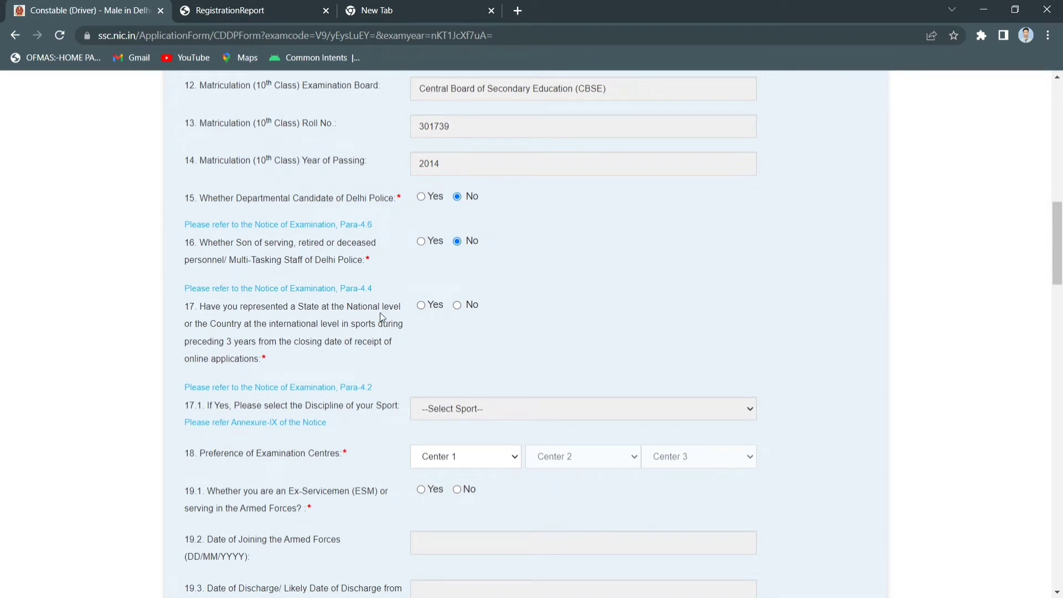
click(459, 311)
Choose CR-Patna(3206), CR-Varanasi(3013) and CR-Prayagraj(3003) as exam centres 1–3
scroll(521, 302, down, 1)
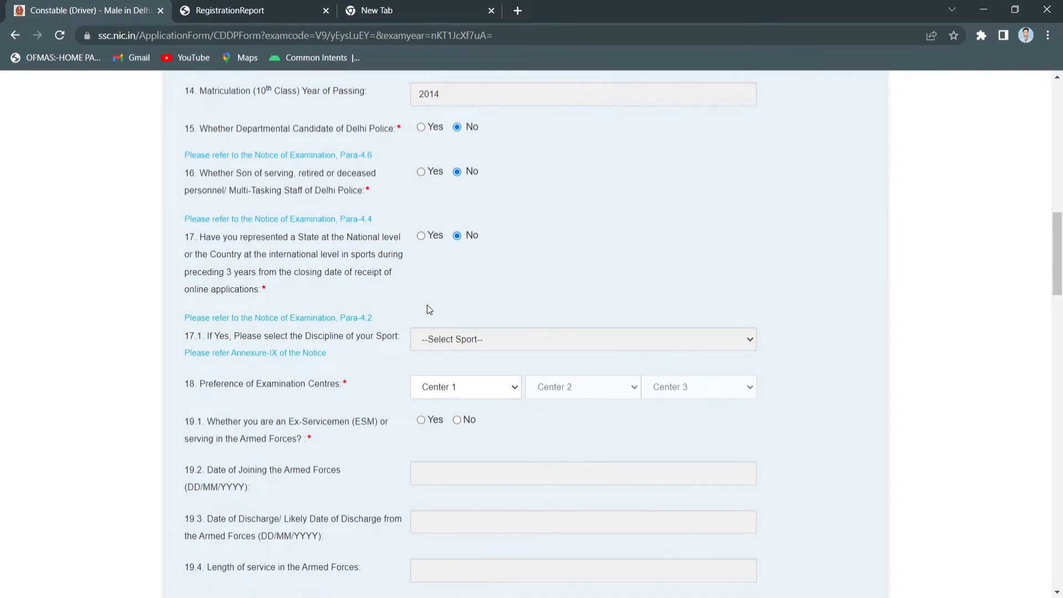
scroll(480, 310, down, 2)
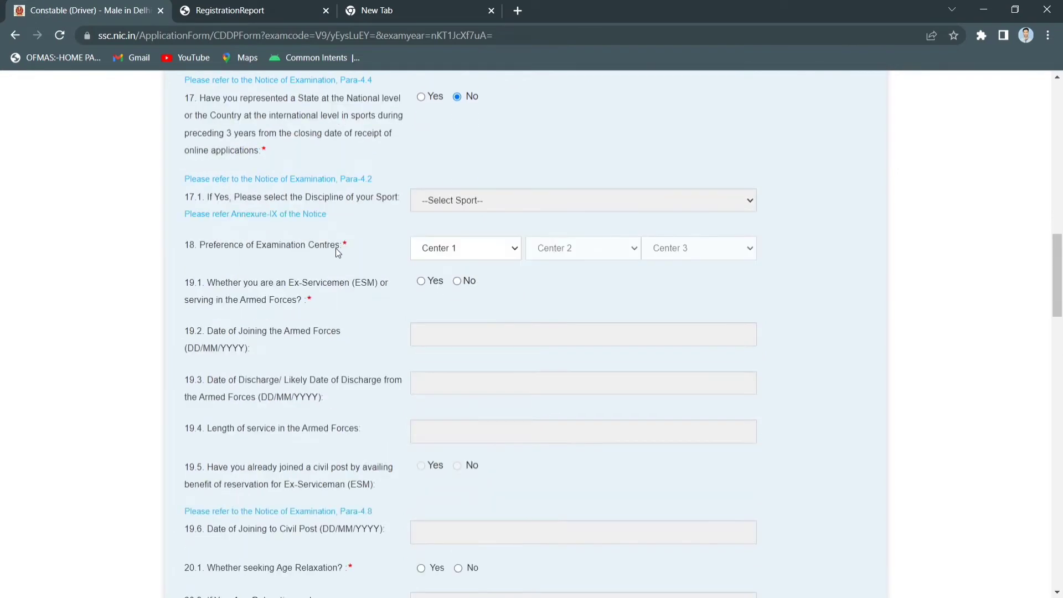
click(495, 256)
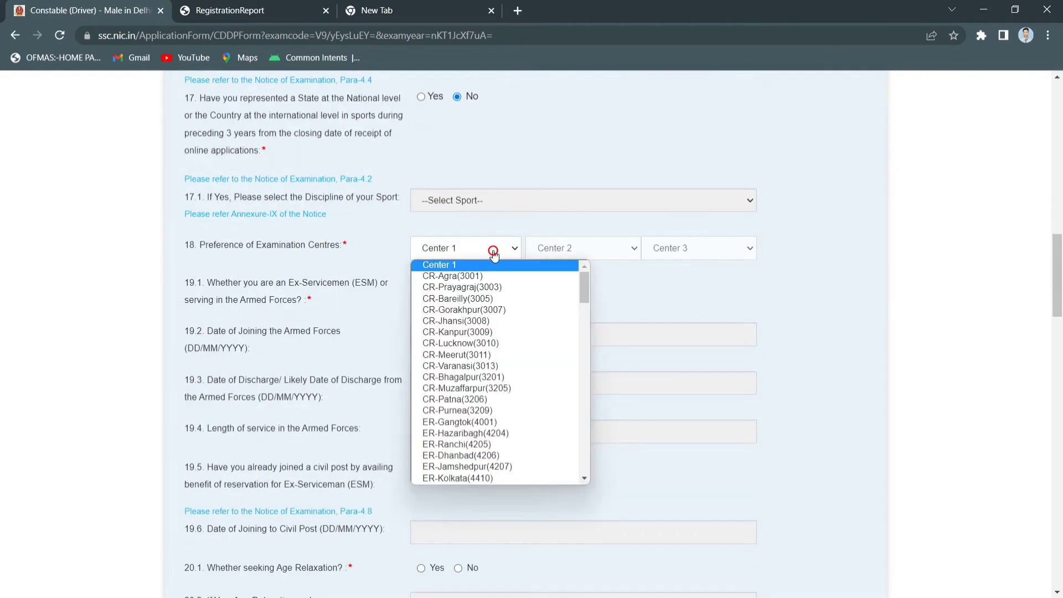
scroll(497, 394, down, 5)
scroll(496, 395, up, 7)
click(496, 398)
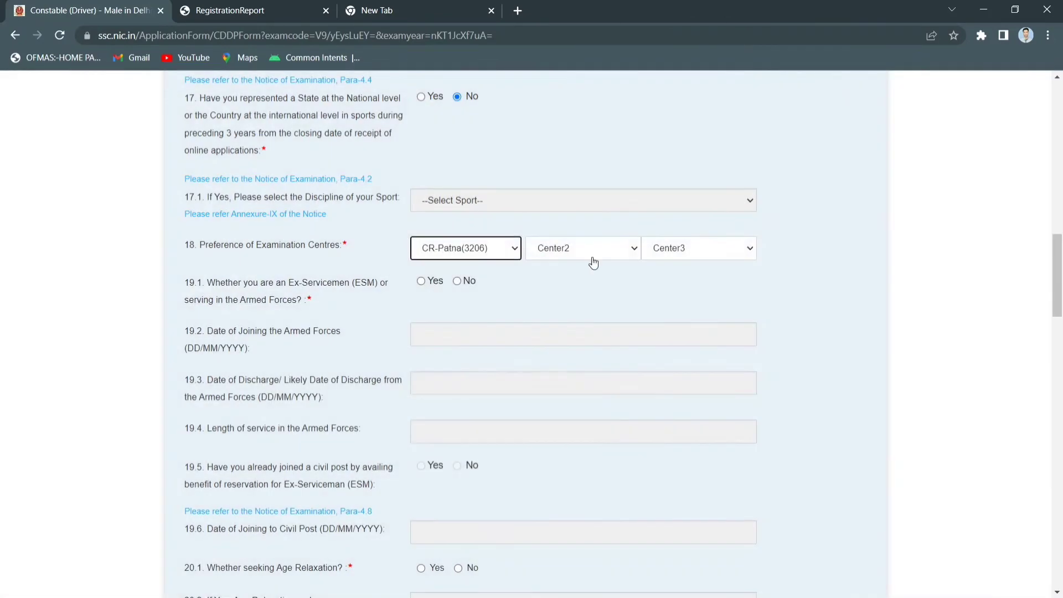
click(593, 254)
click(602, 366)
click(698, 249)
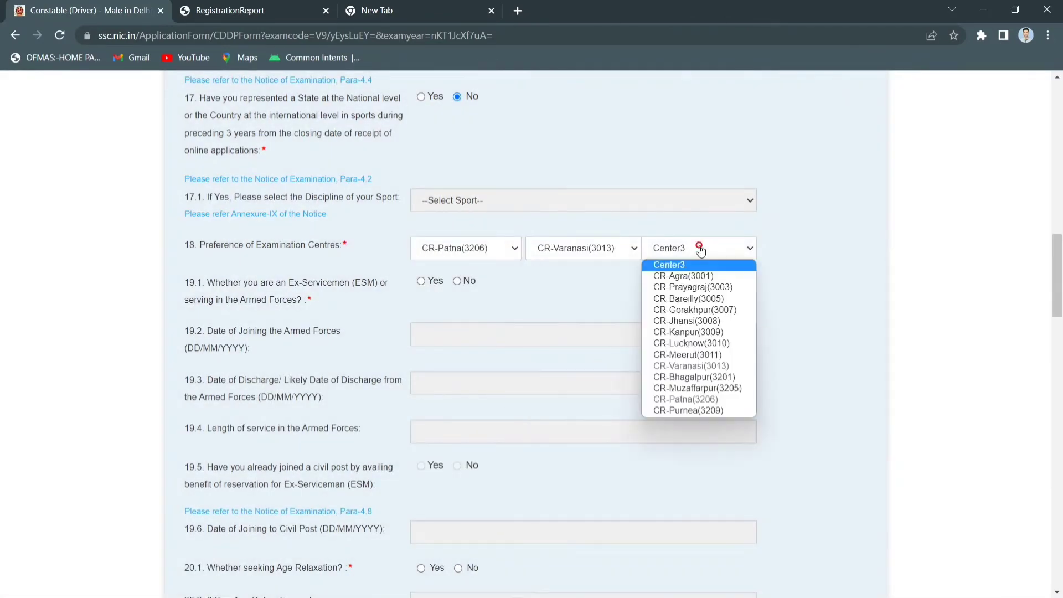
click(694, 288)
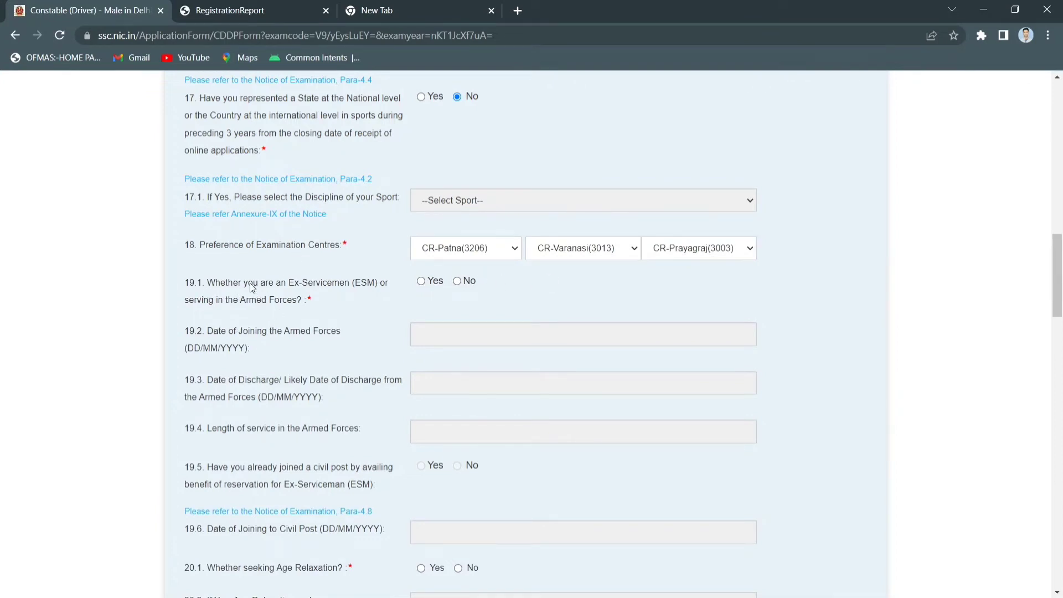
scroll(356, 294, down, 2)
Set the 19.1 ex-serviceman question to No after briefly trying Yes
click(434, 143)
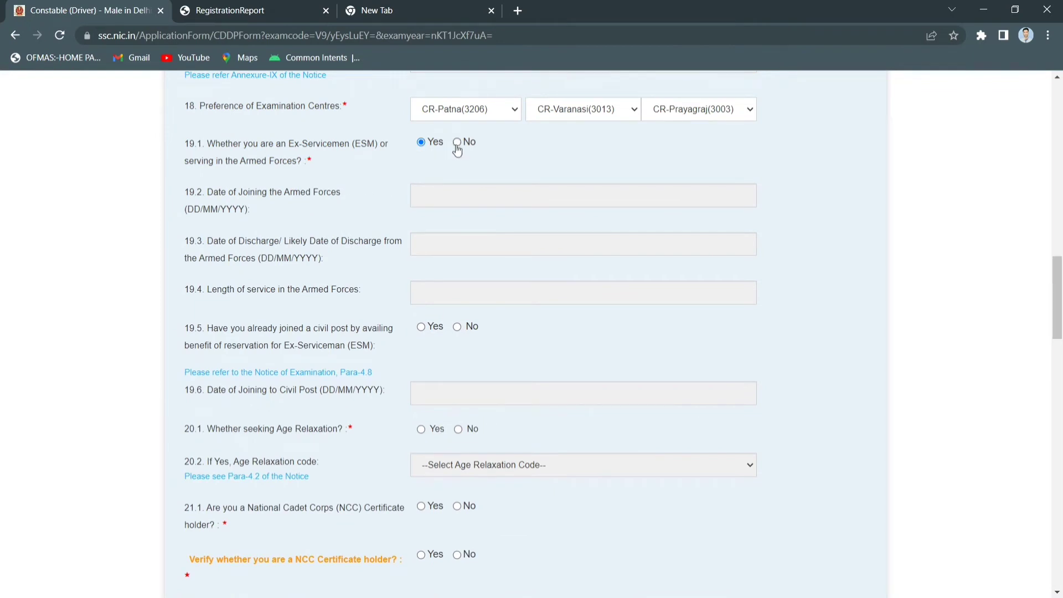
click(507, 193)
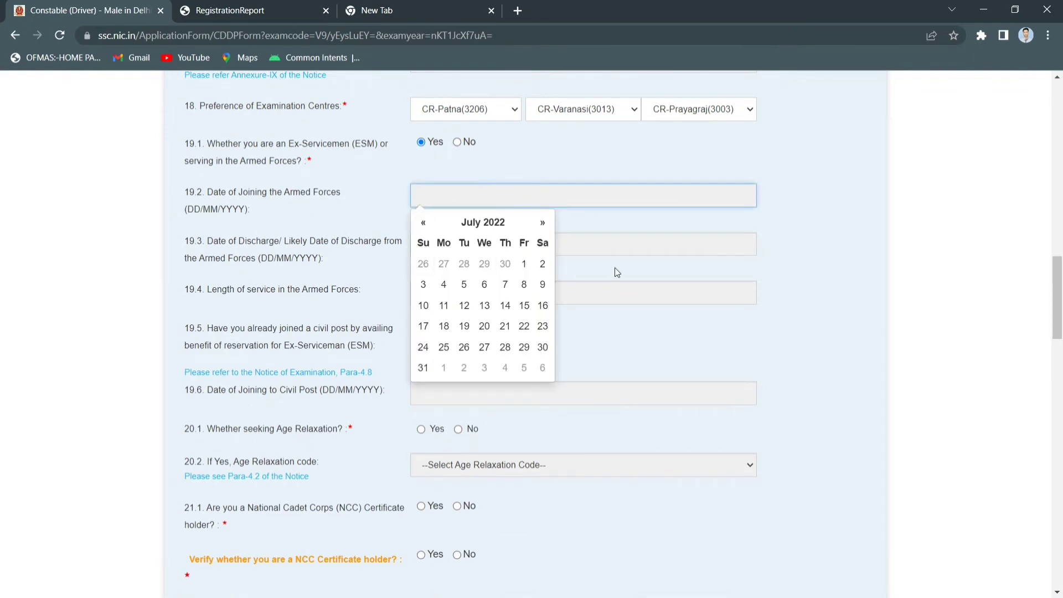
click(627, 246)
click(577, 287)
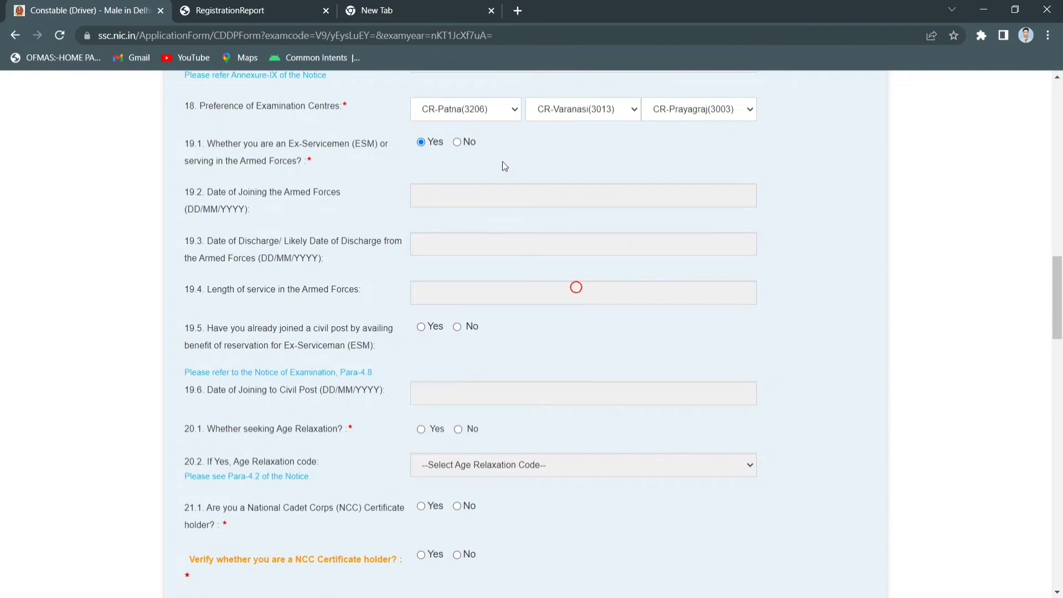
click(458, 144)
scroll(456, 294, down, 1)
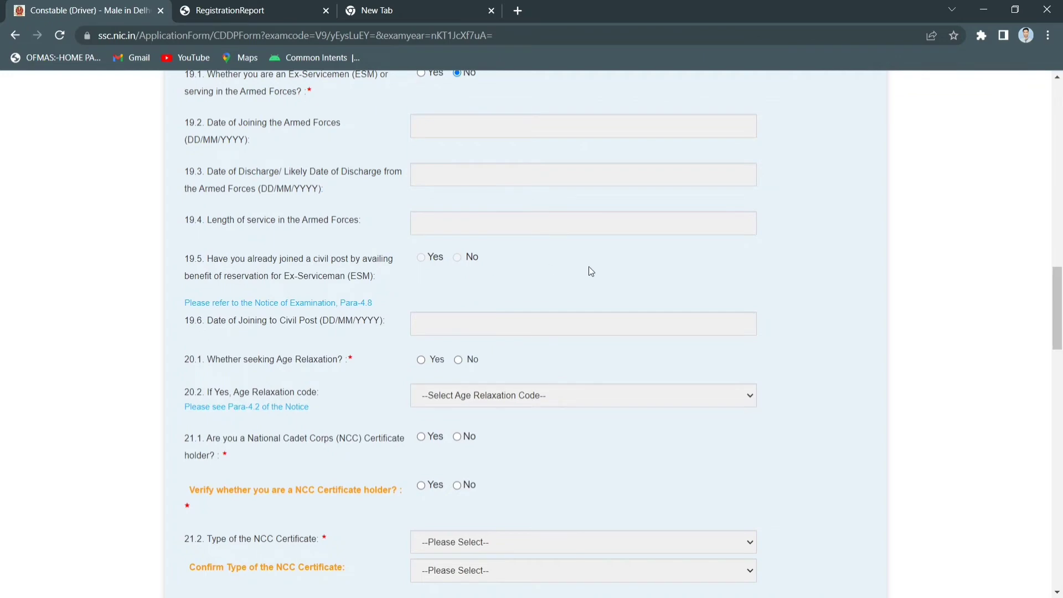
scroll(590, 269, down, 2)
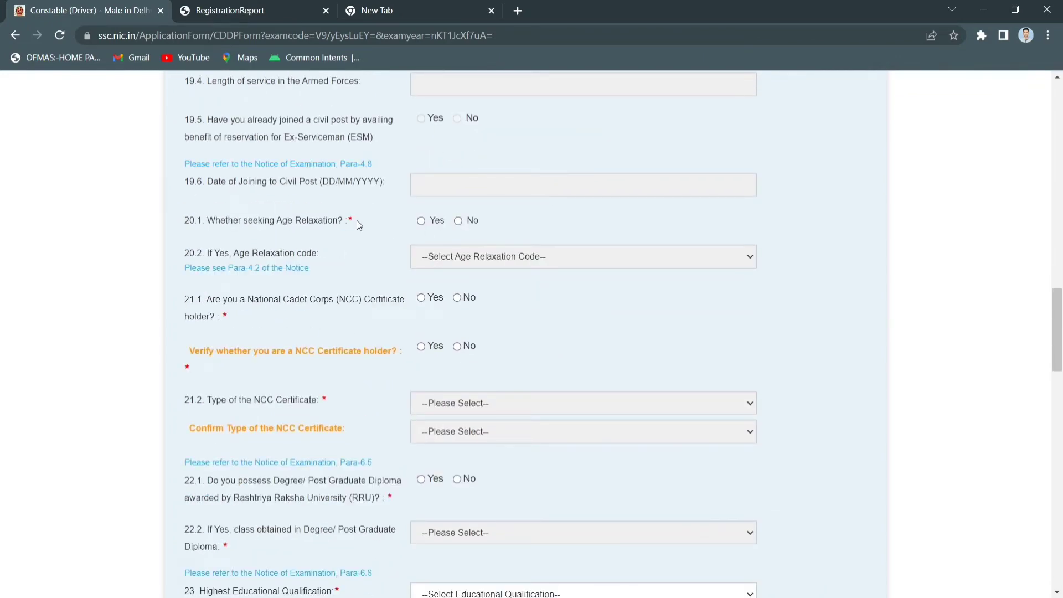
Leave 20.1 age relaxation answered No after checking the relaxation codes
click(458, 221)
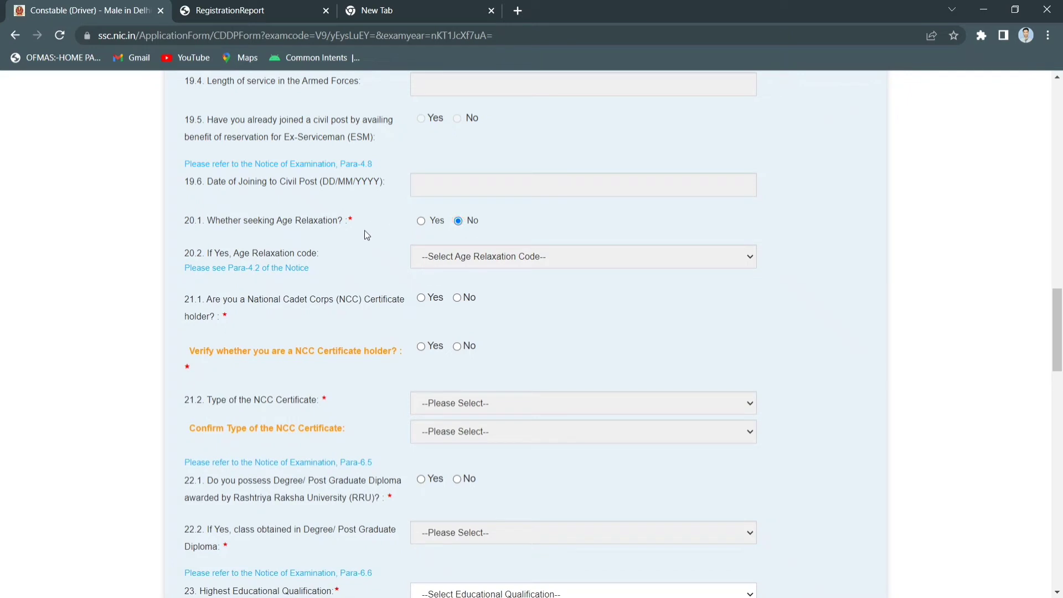
click(422, 222)
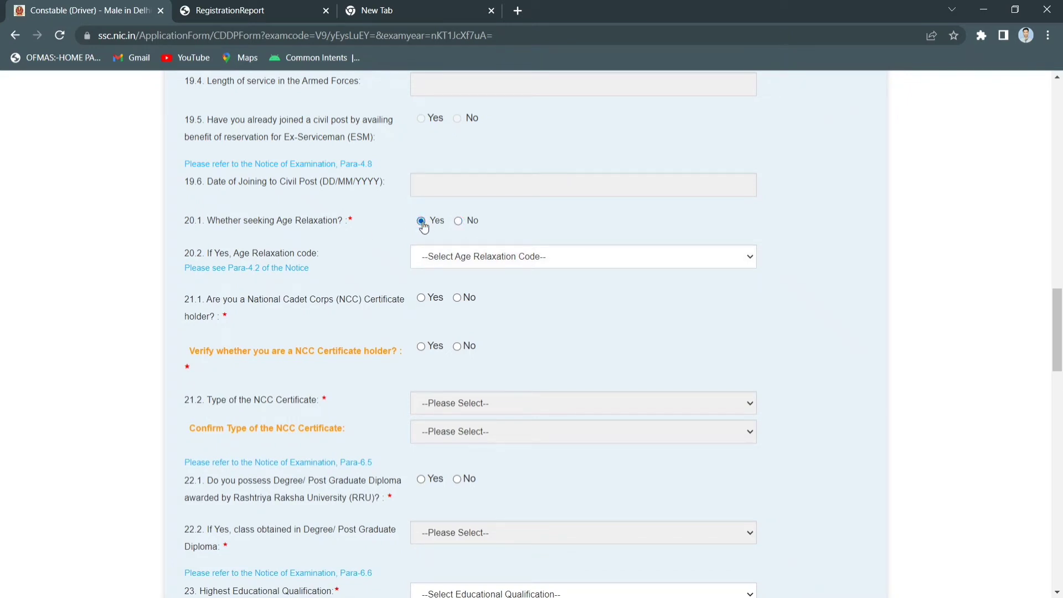
click(458, 221)
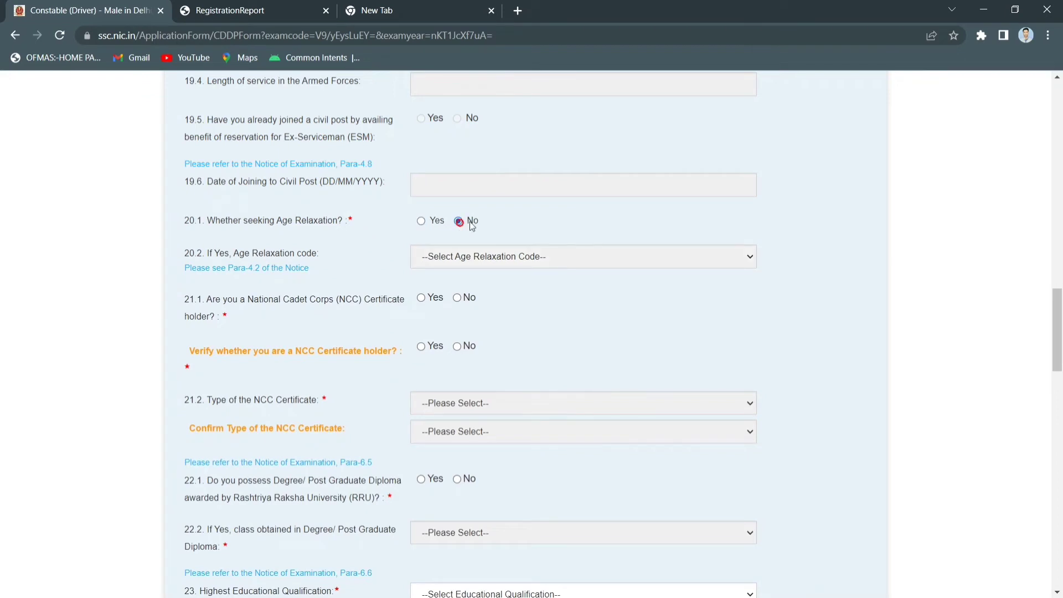
click(422, 221)
click(475, 257)
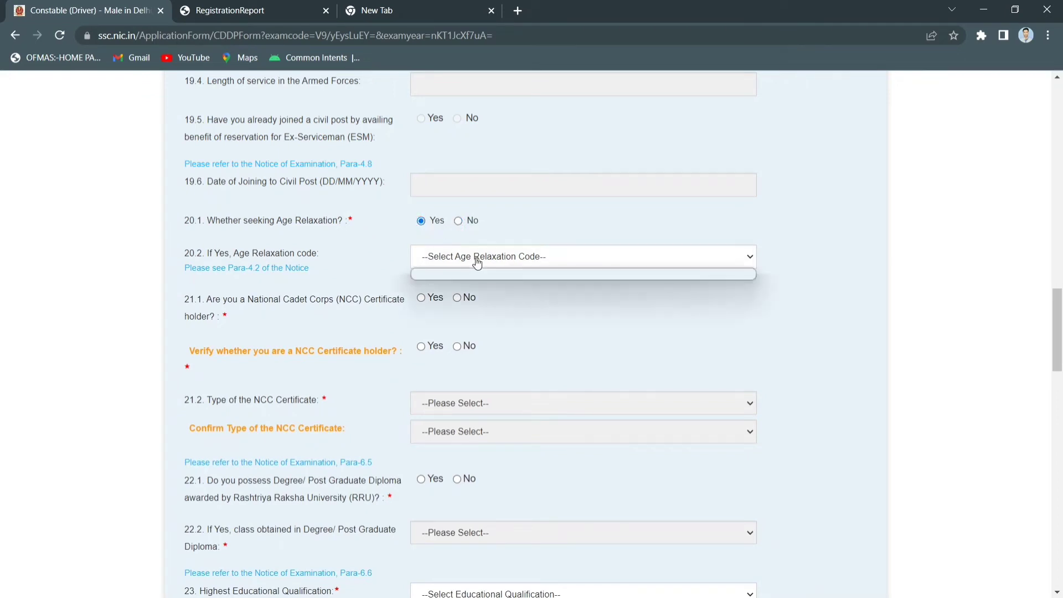
click(474, 254)
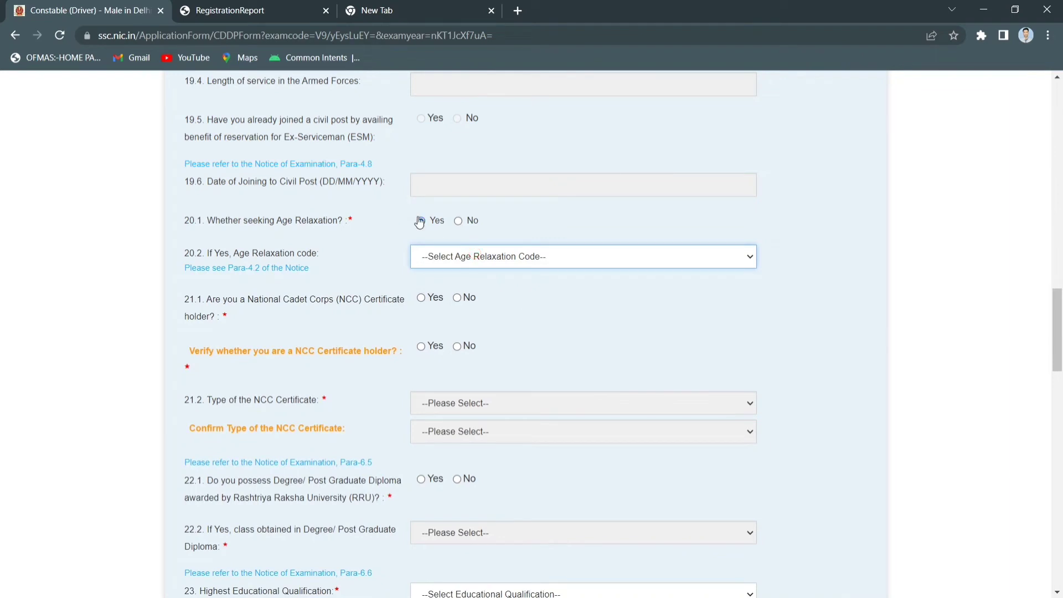
click(477, 259)
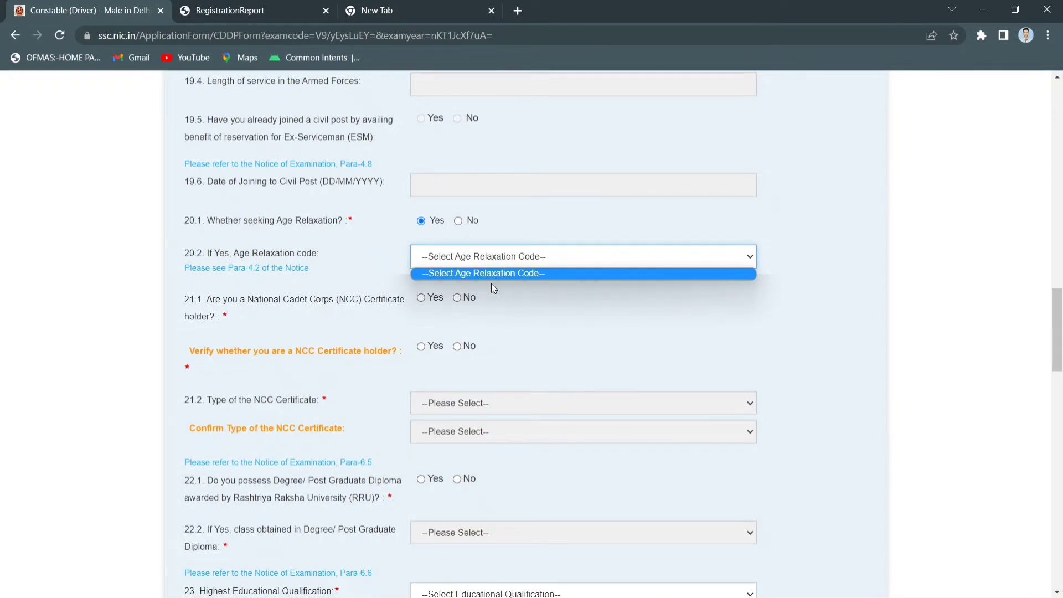
click(458, 220)
Answer No to the NCC certificate holder question and its verification
scroll(401, 224, down, 2)
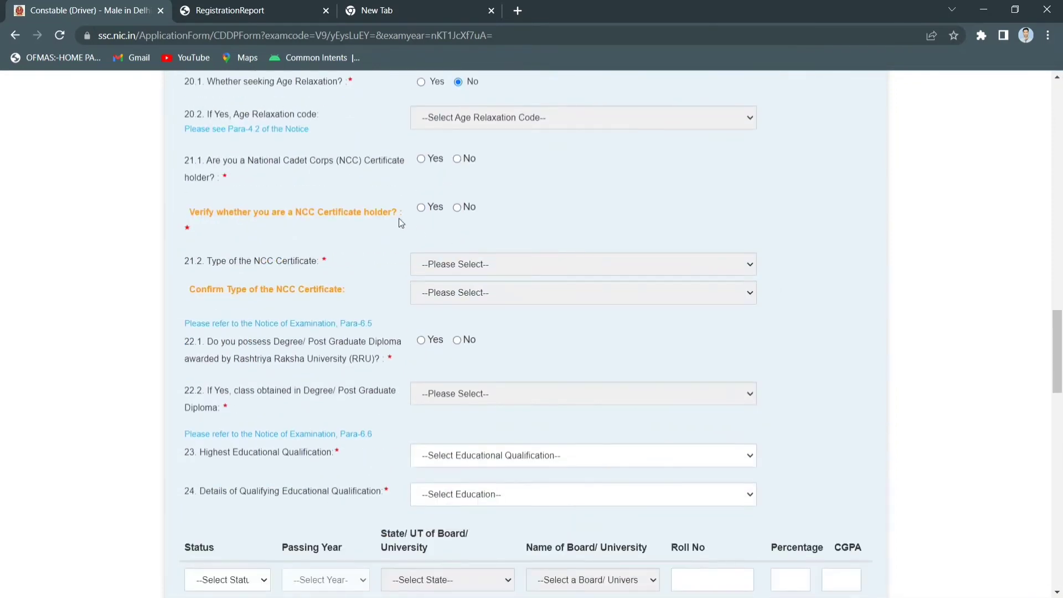
click(459, 160)
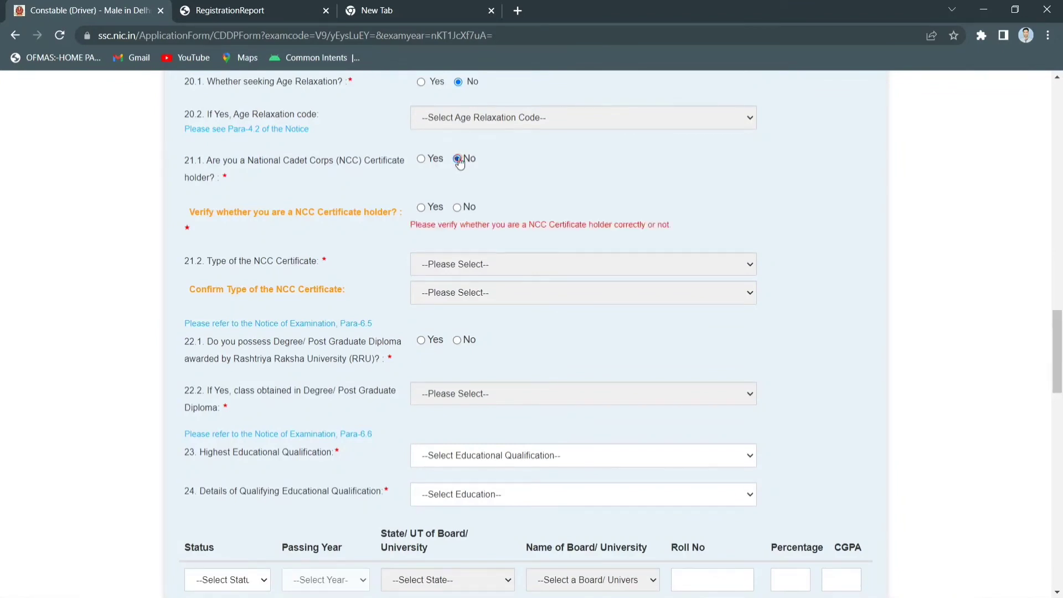
click(459, 208)
scroll(524, 210, down, 1)
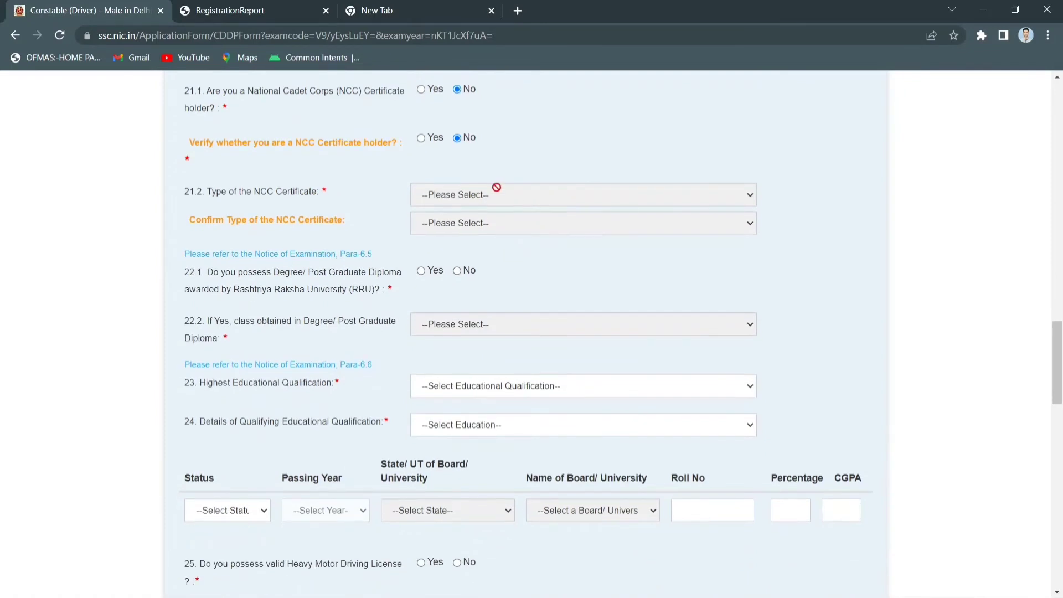
scroll(344, 228, down, 1)
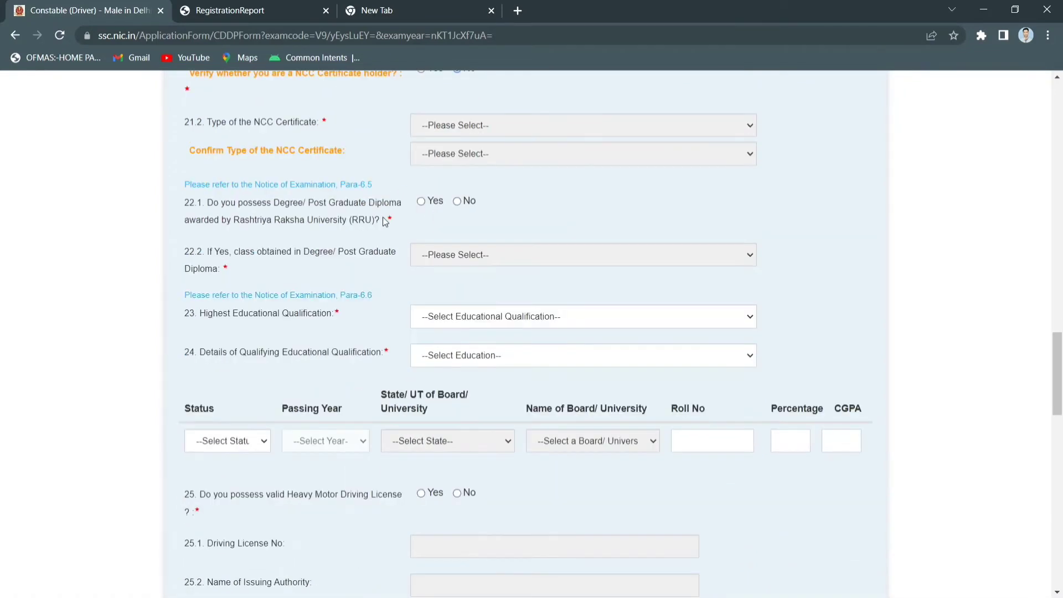
Answer No to the RRU degree question and set highest qualification to B. Tech
click(458, 202)
scroll(472, 257, down, 2)
click(471, 177)
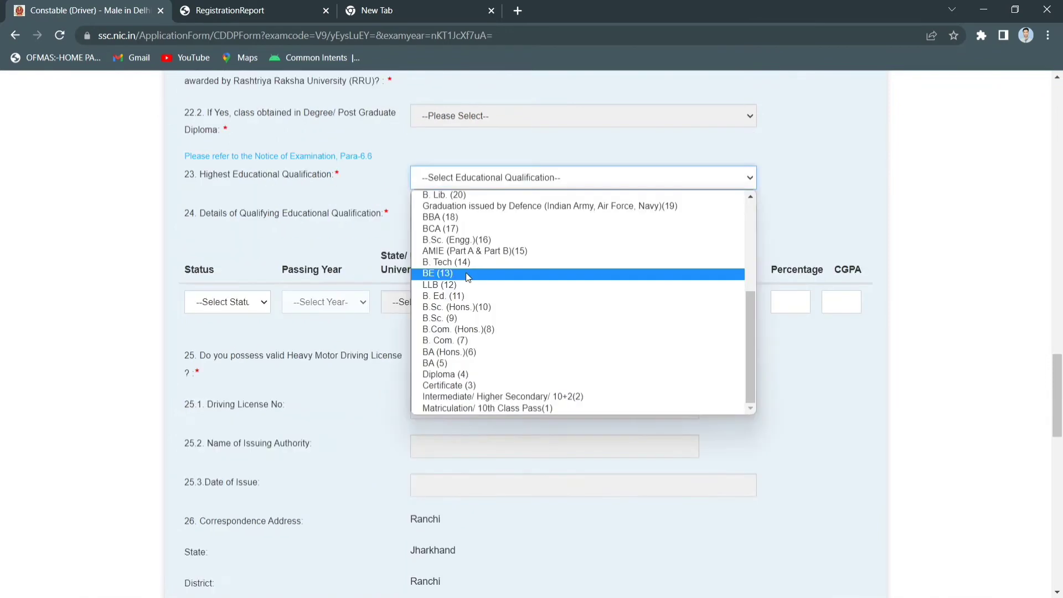
click(474, 261)
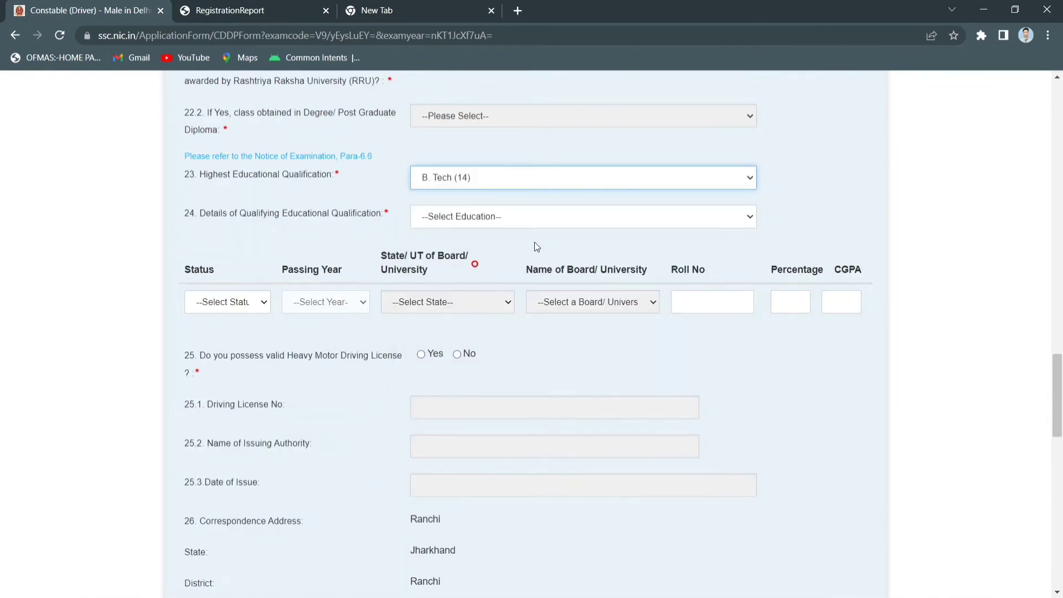
Record 12th Standard as the qualifying education, Passed in 2016, Delhi, CBSE board
click(476, 221)
click(460, 246)
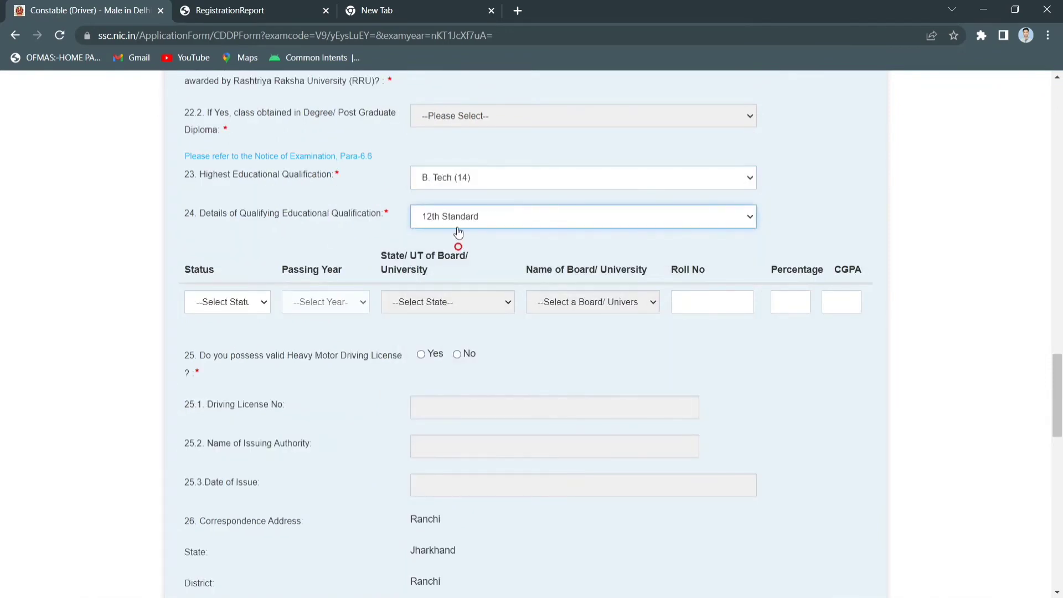
scroll(456, 244, down, 1)
click(238, 232)
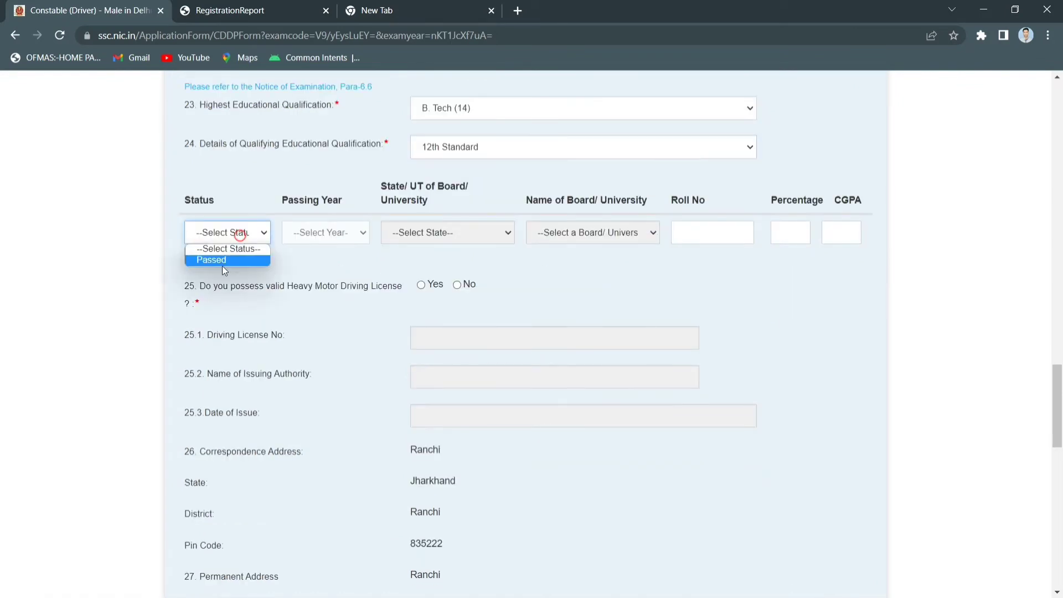
click(222, 260)
click(322, 233)
click(310, 394)
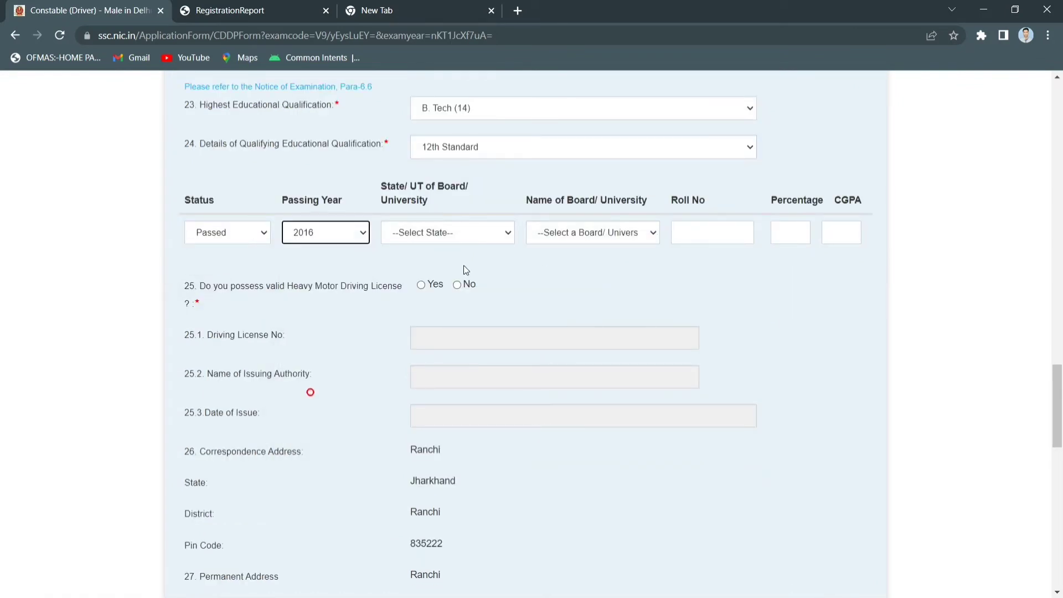
click(451, 236)
click(466, 345)
click(601, 234)
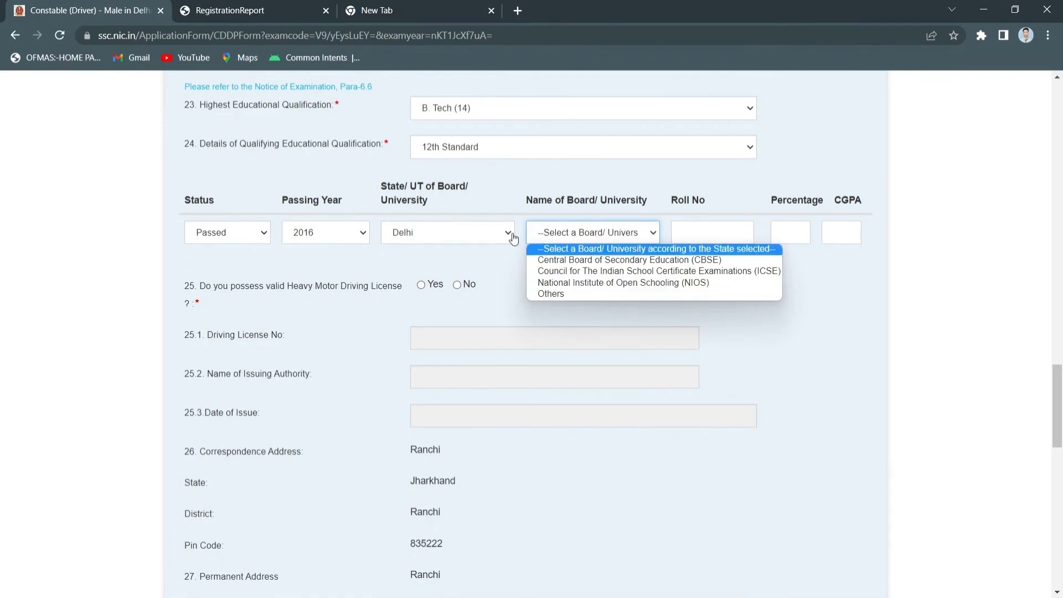
click(591, 260)
Enter the 12th Standard roll number and 80 percent marks
click(698, 233)
text(234567)
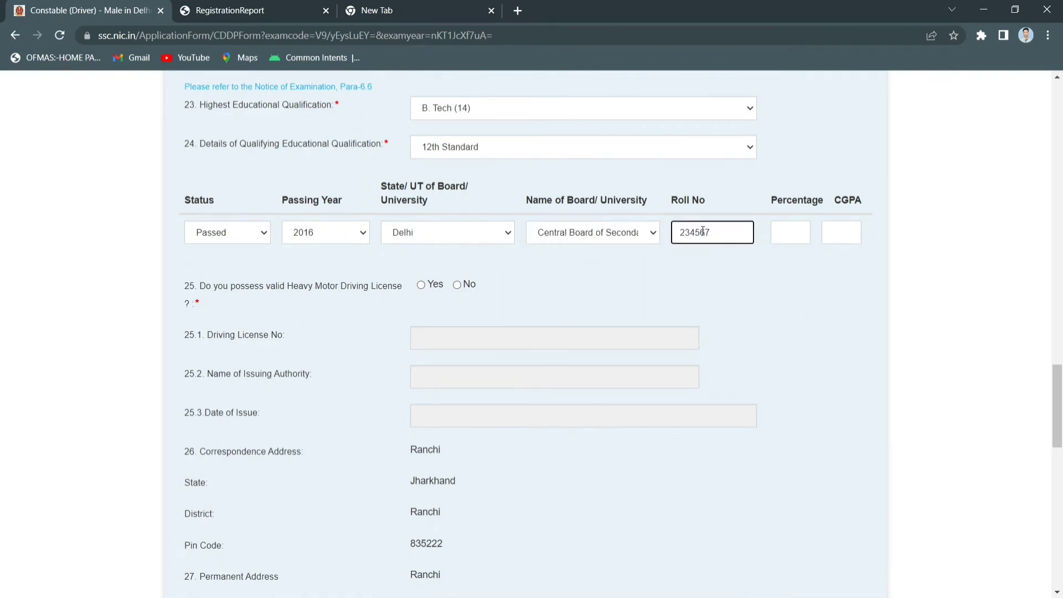
text(8901)
click(790, 232)
click(840, 235)
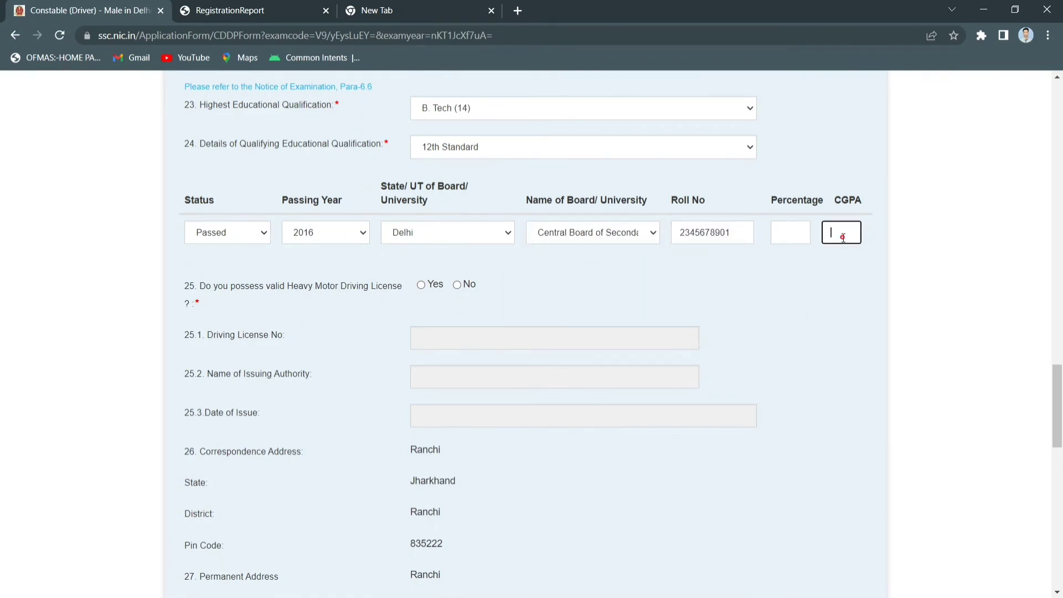
click(796, 233)
text(80)
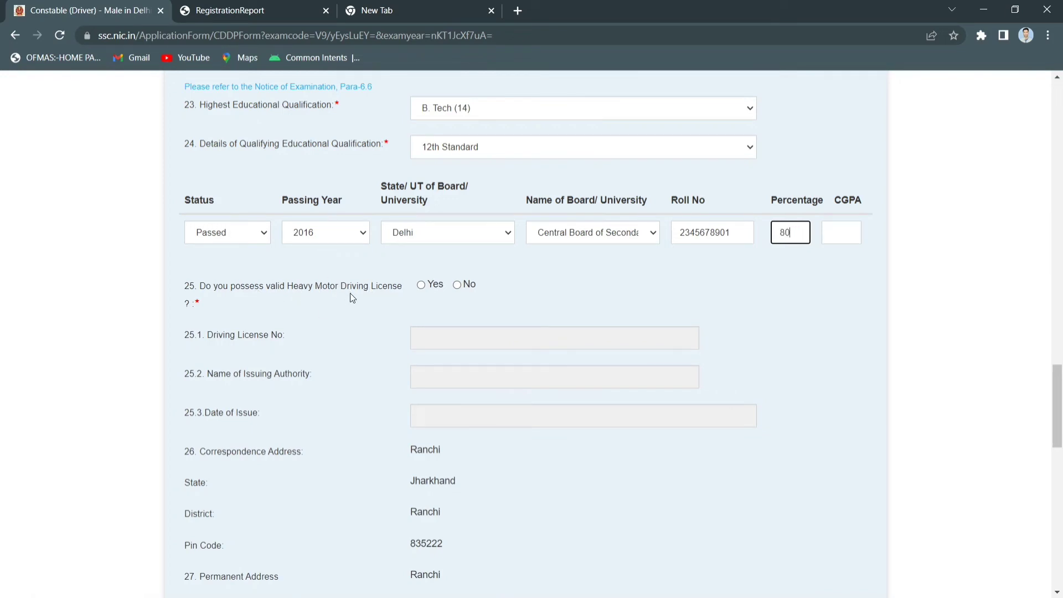
Declare a heavy motor driving licence and enter its licence number
click(422, 284)
click(484, 333)
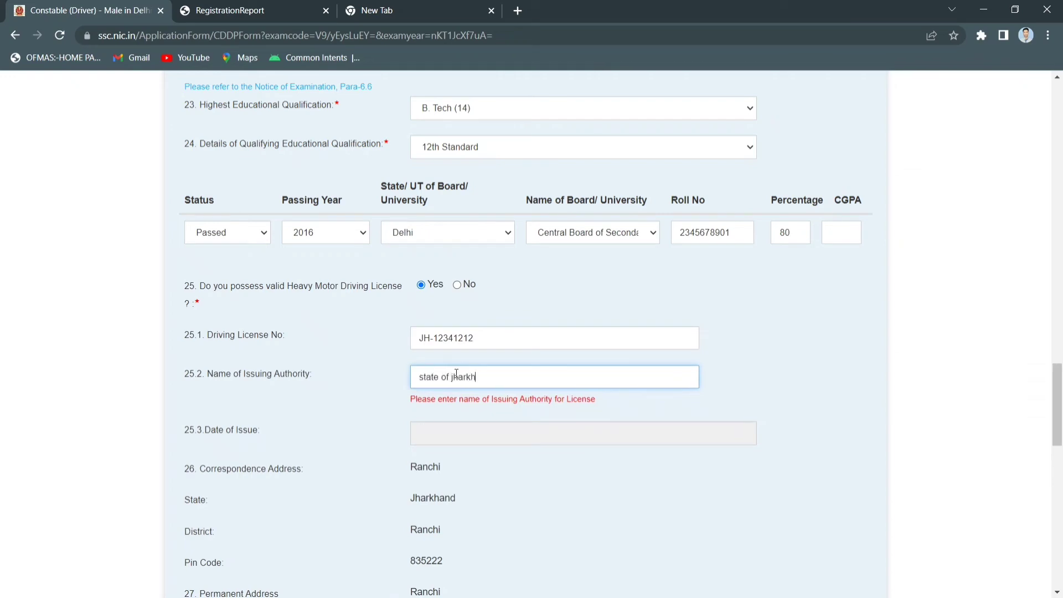
scroll(470, 342, down, 5)
Upload the candidate's photograph
scroll(536, 342, down, 3)
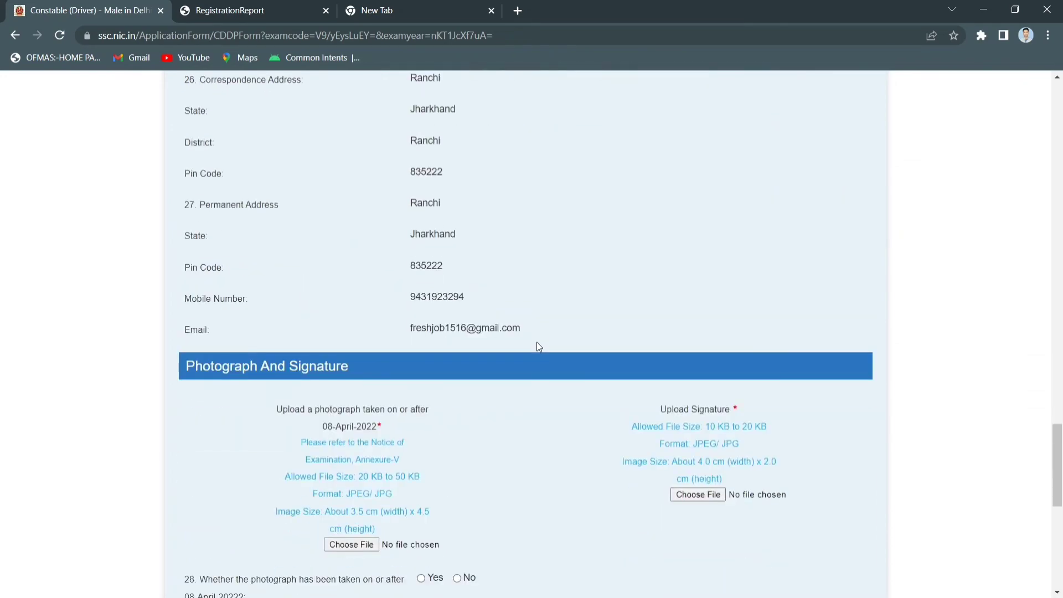
scroll(534, 344, down, 3)
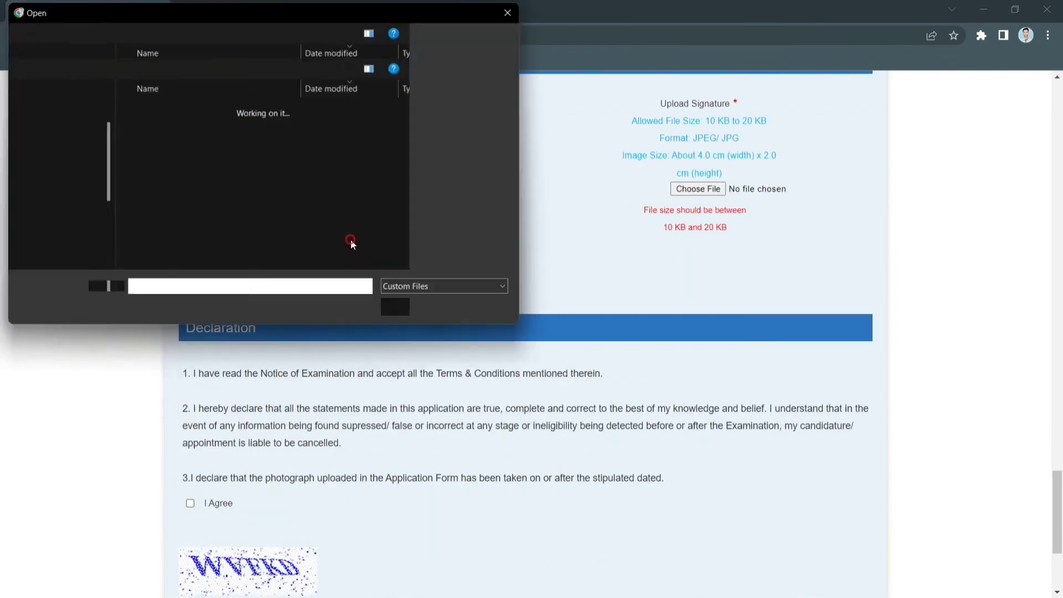
click(184, 151)
click(411, 309)
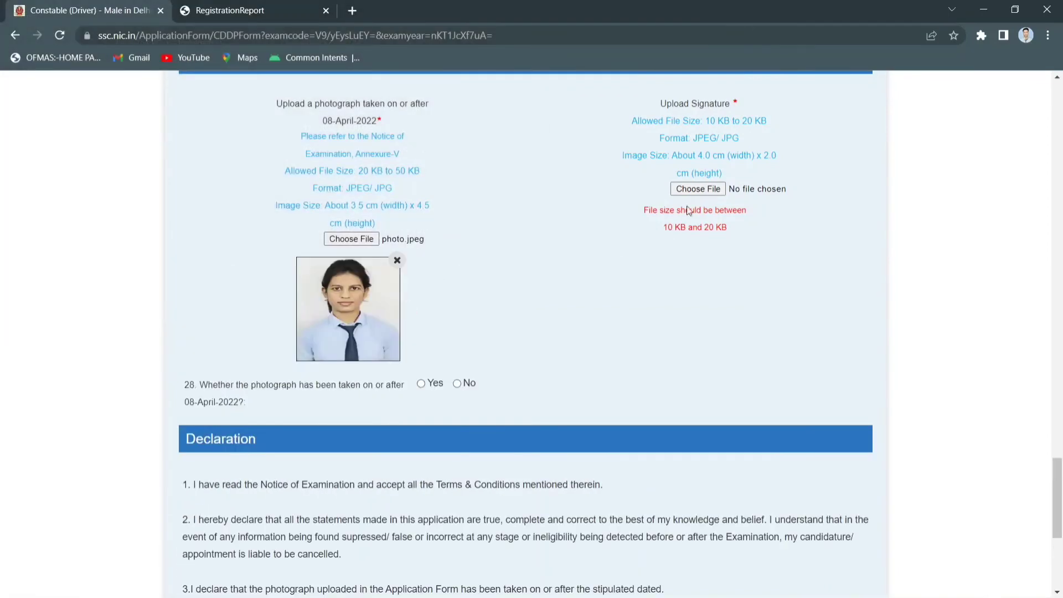
Upload the candidate's signature image
click(697, 189)
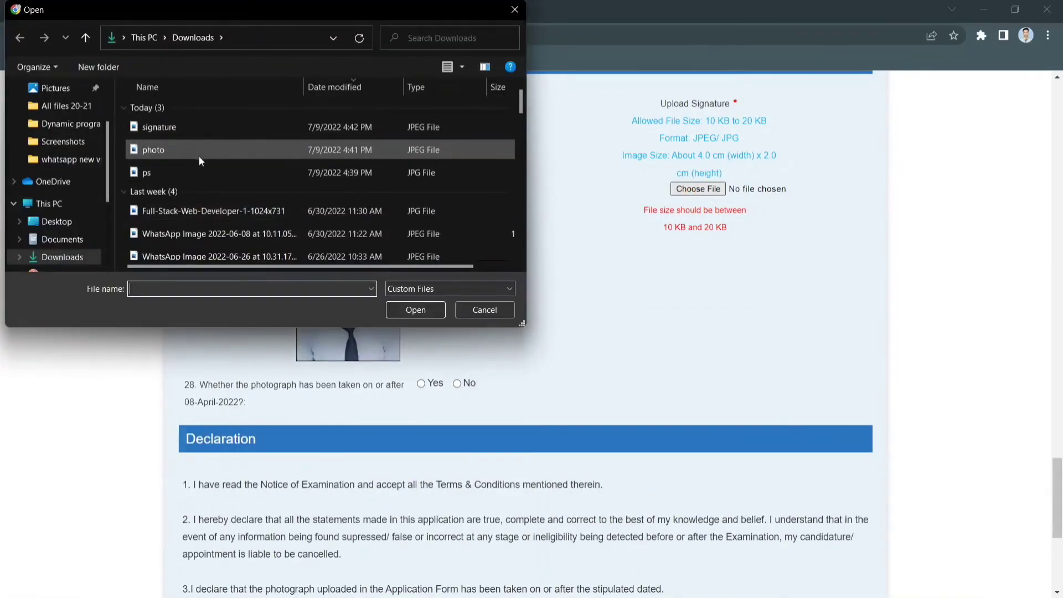
click(228, 127)
click(420, 313)
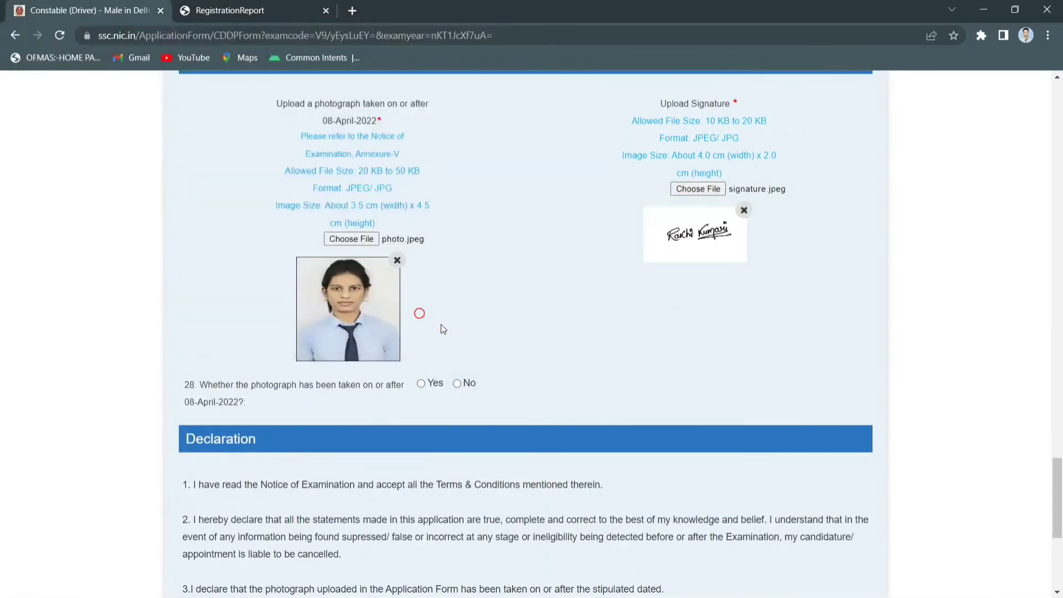
scroll(441, 324, down, 2)
scroll(441, 324, down, 3)
scroll(441, 324, up, 2)
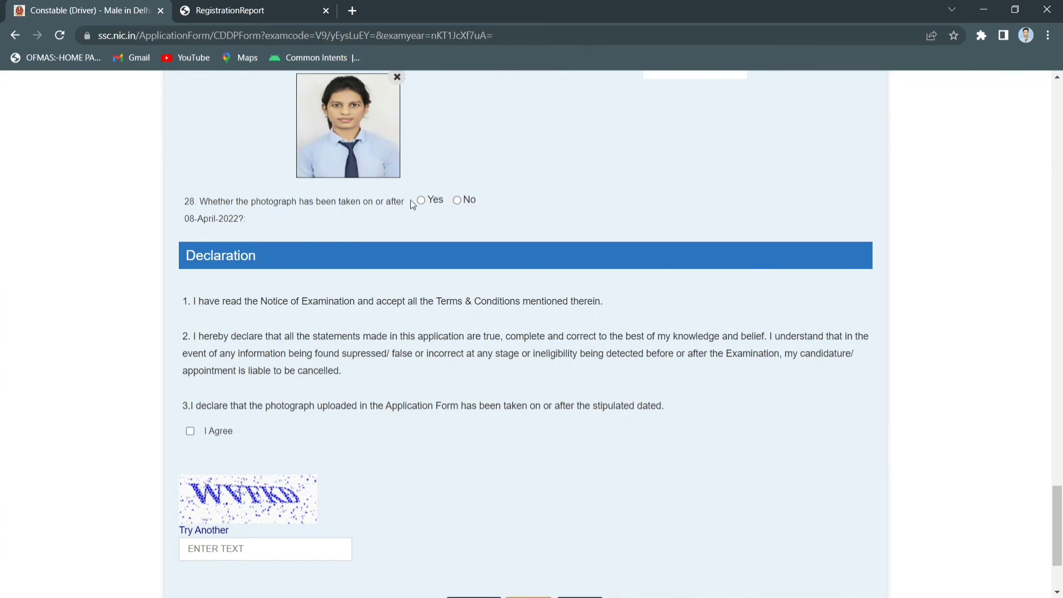
scroll(450, 241, down, 3)
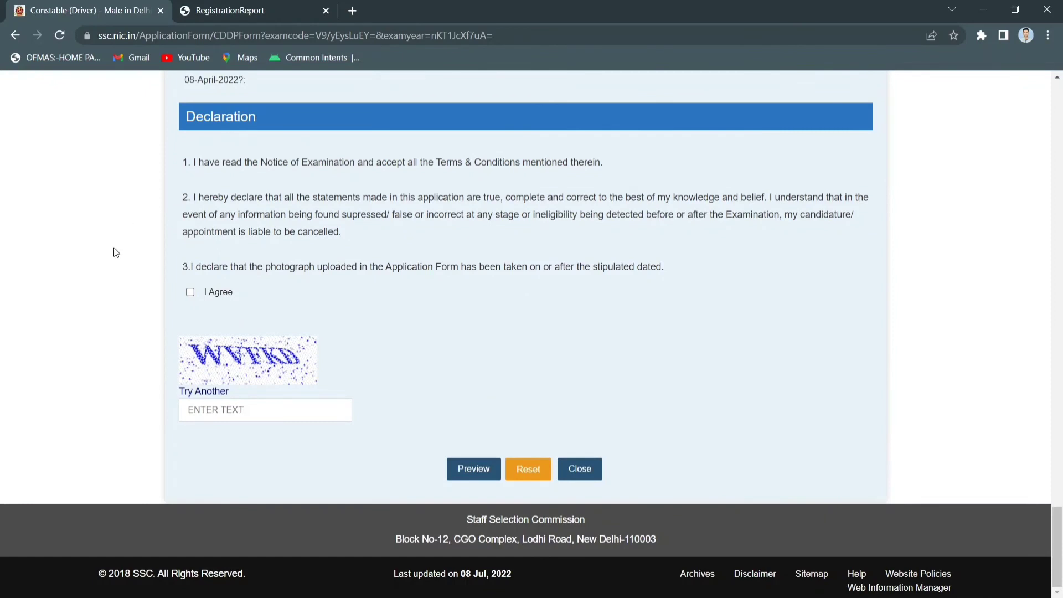
Enter the captcha, submit the previewed application, and proceed to the Rs 100 fee payment
click(296, 408)
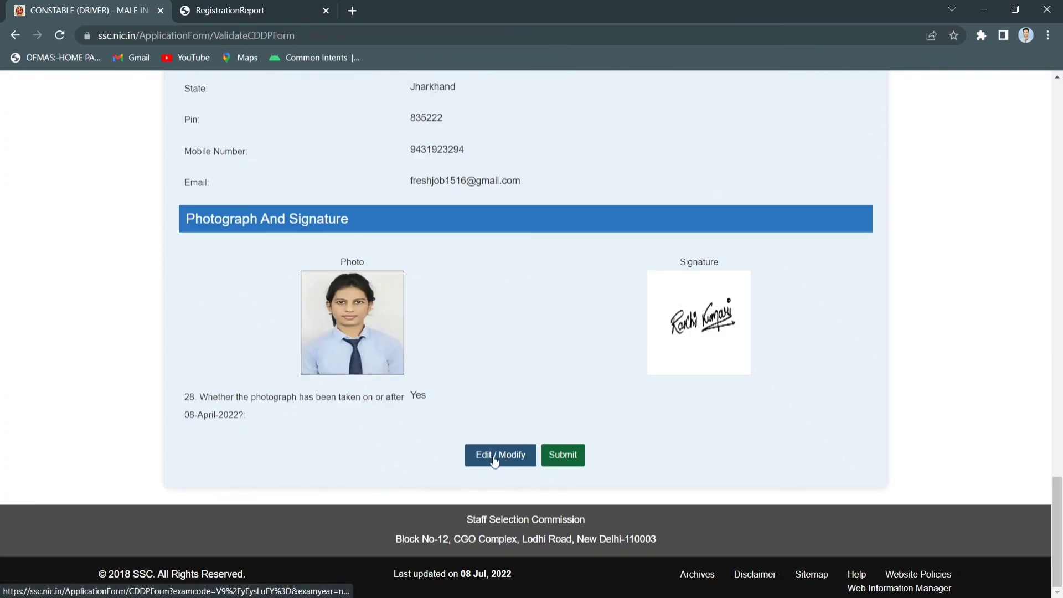
click(573, 455)
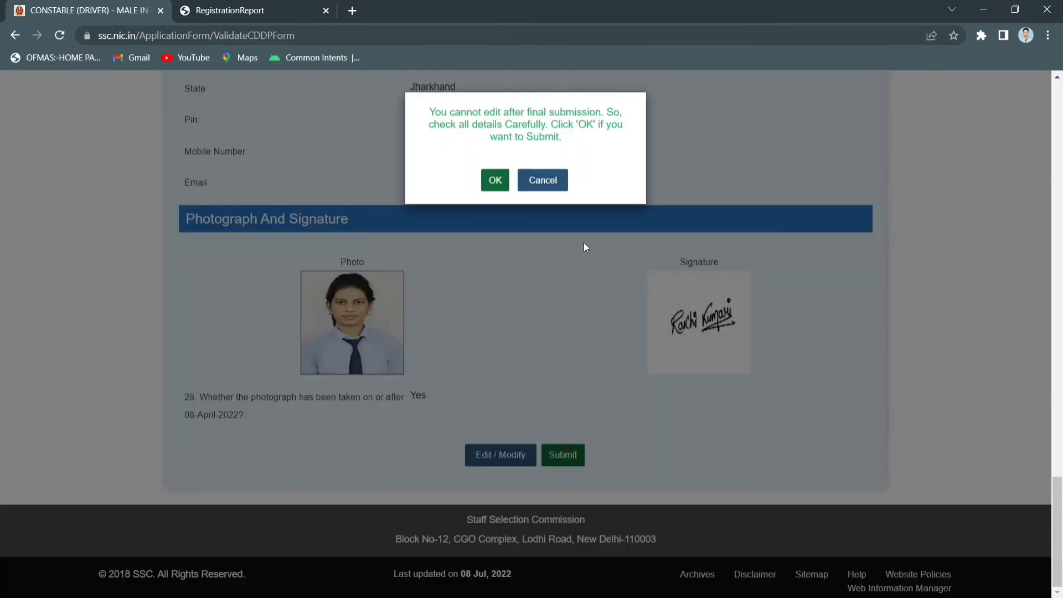
click(495, 181)
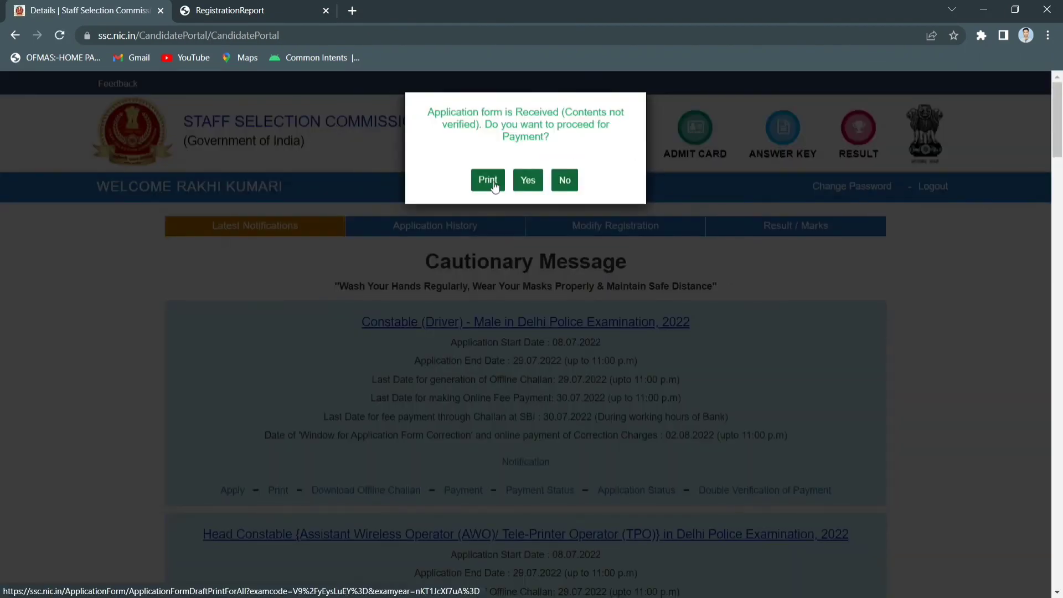
click(527, 180)
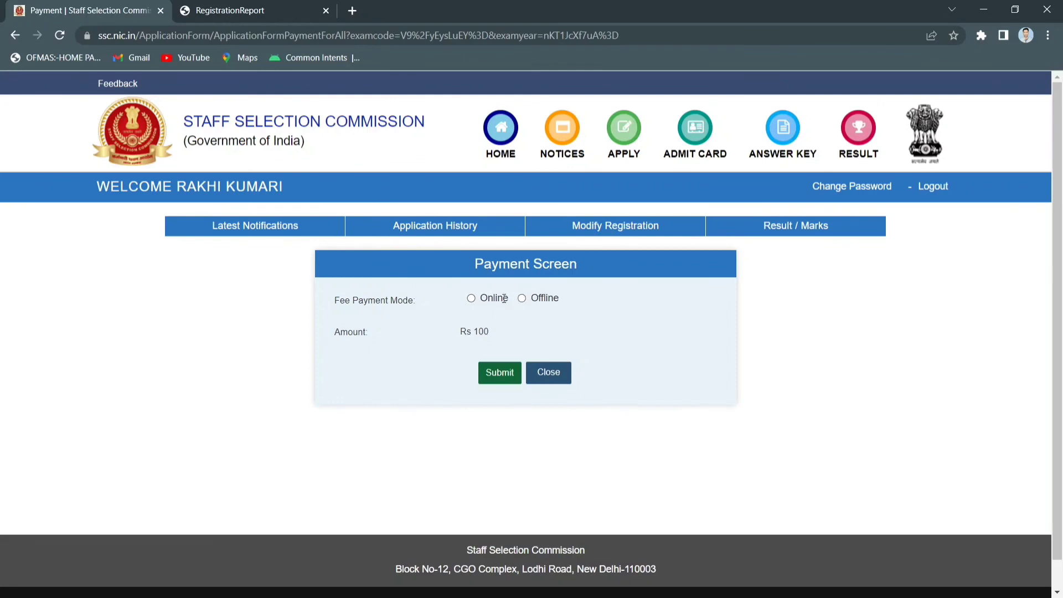
Pay the fee online via SBI MOPS using UPI with the QR code option
click(471, 299)
click(511, 378)
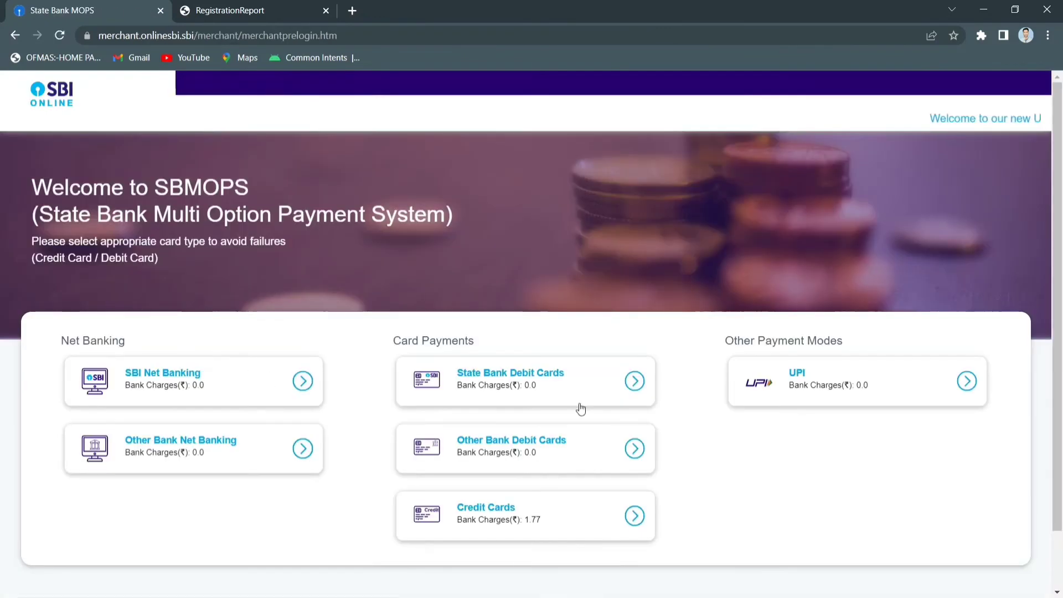
click(812, 382)
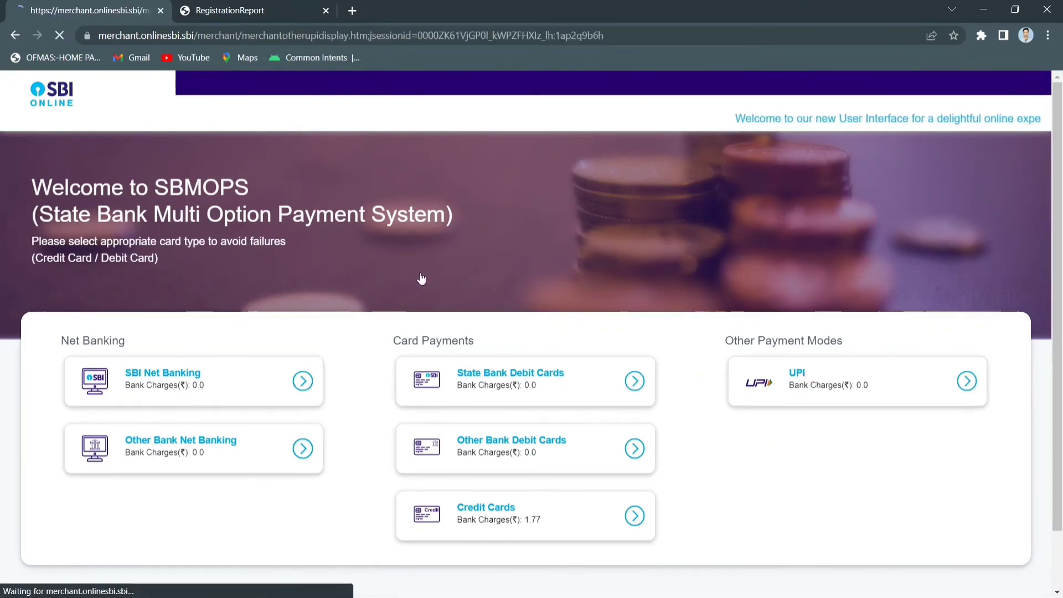
scroll(483, 349, down, 1)
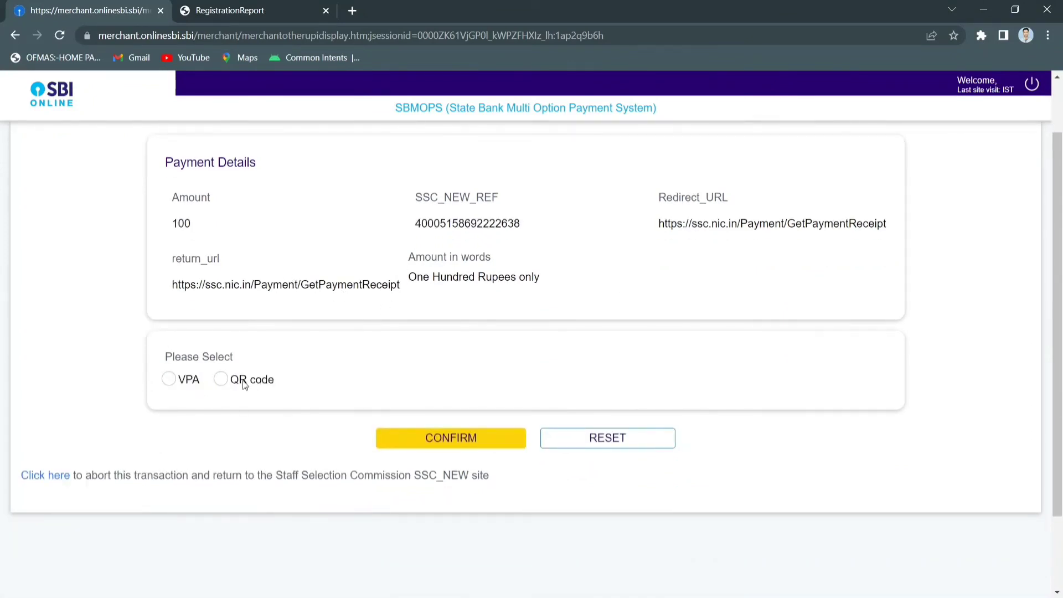
click(221, 382)
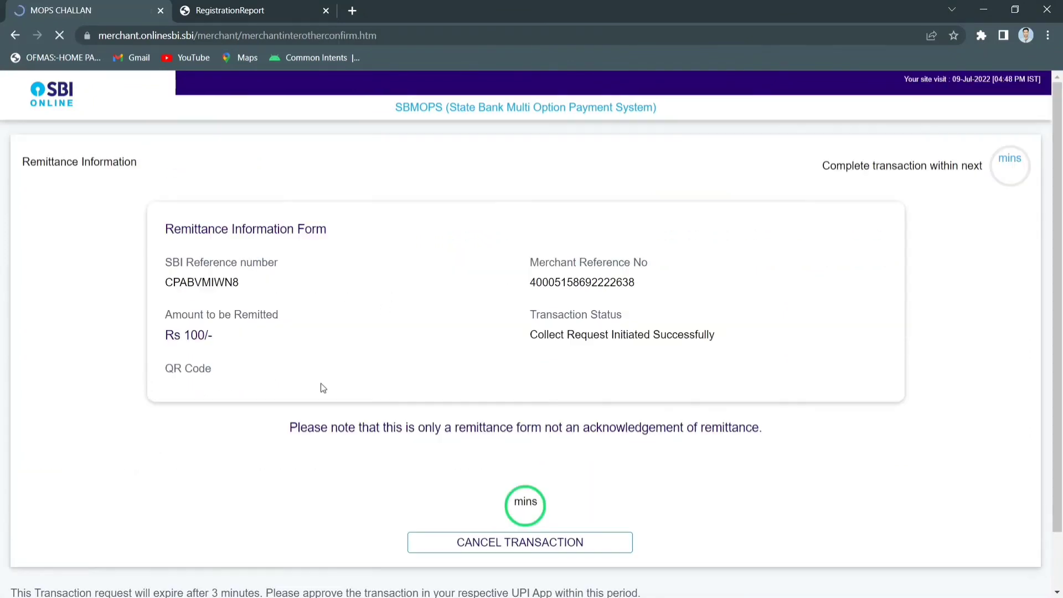
scroll(384, 356, down, 2)
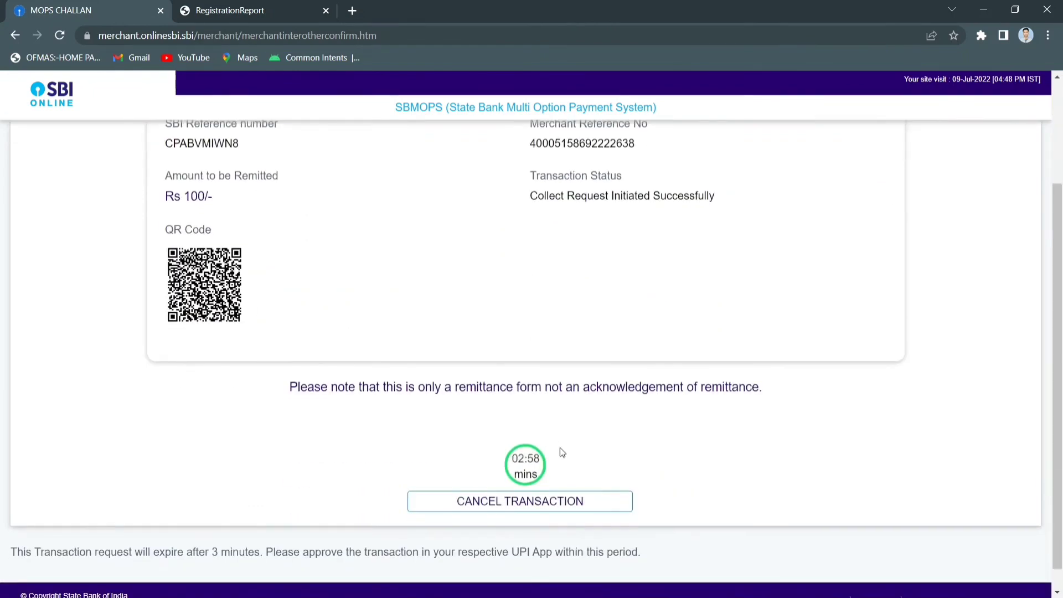
scroll(560, 476, down, 1)
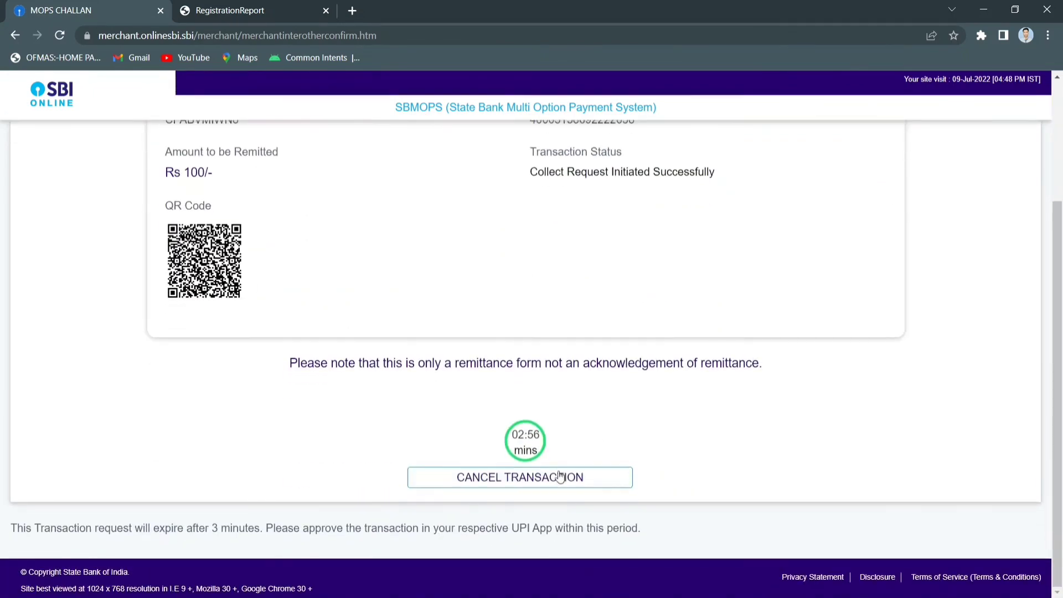
scroll(654, 415, up, 3)
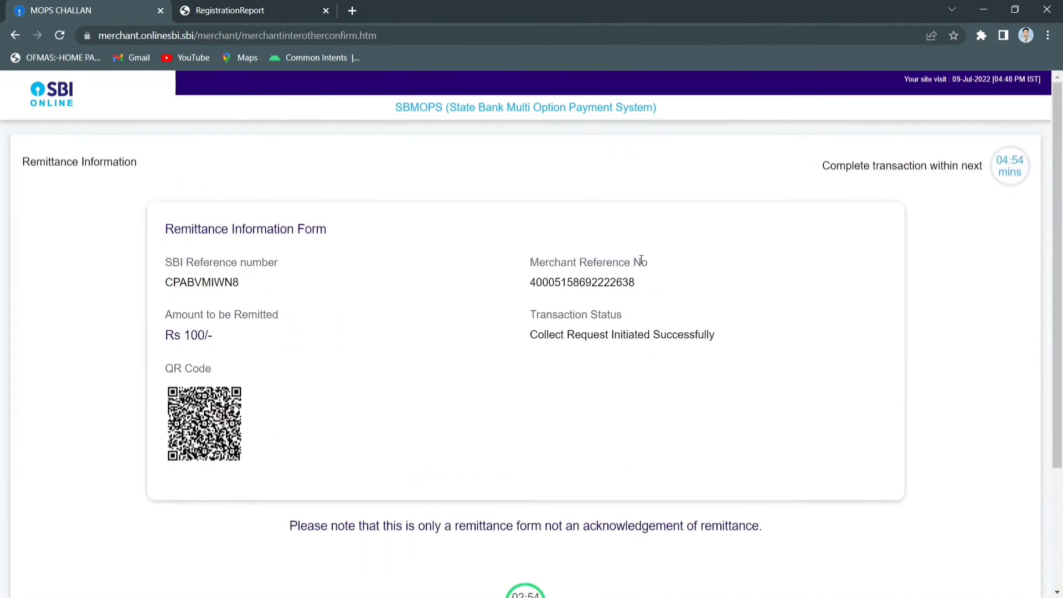